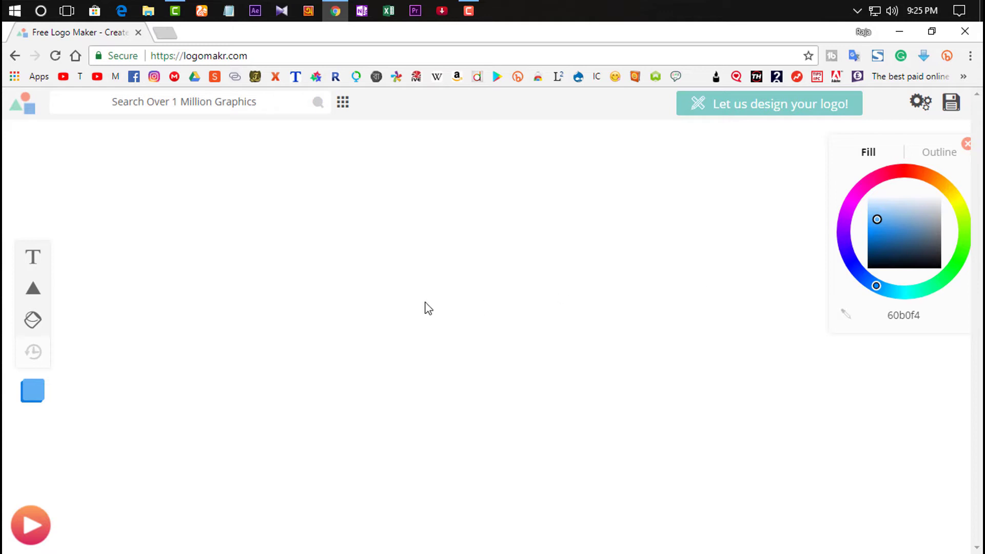
Search the graphics library for "technology" and place the outlined cloud with circuit lines near the middle of the canvas.
click(343, 105)
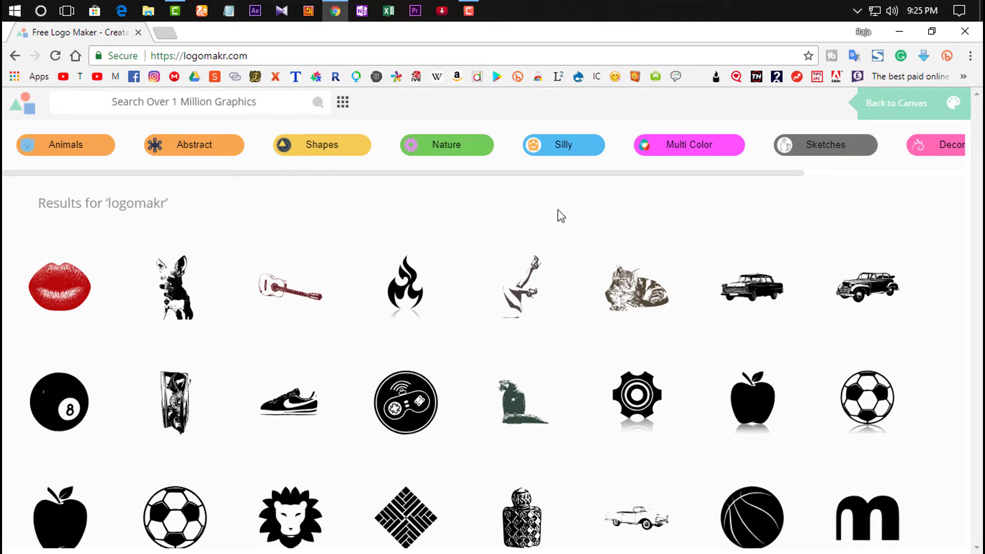
click(230, 108)
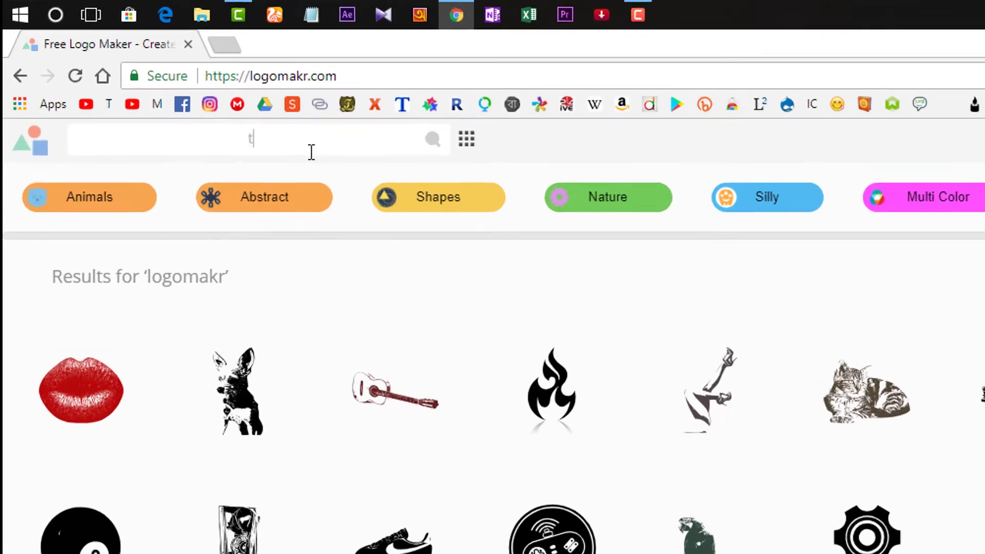
text(techn)
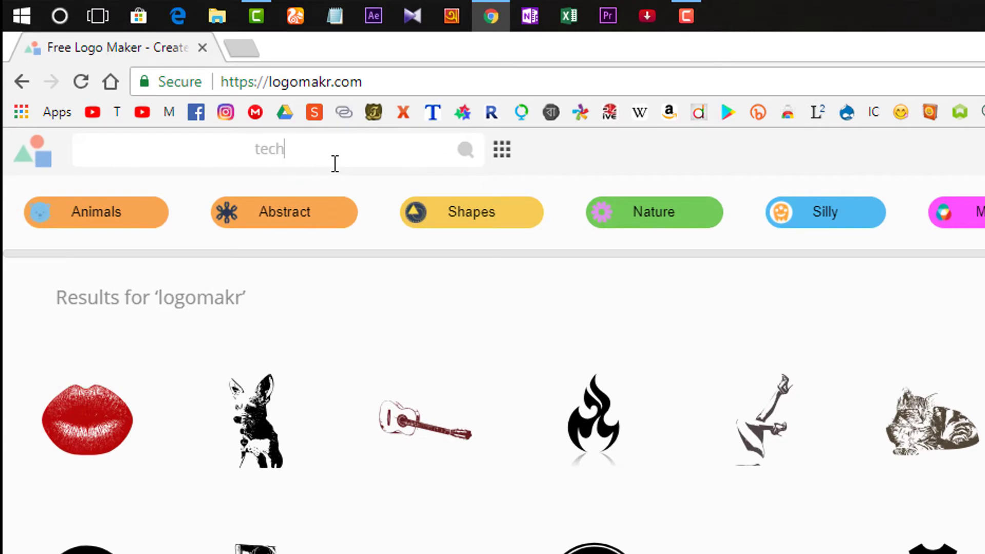
text(ology)
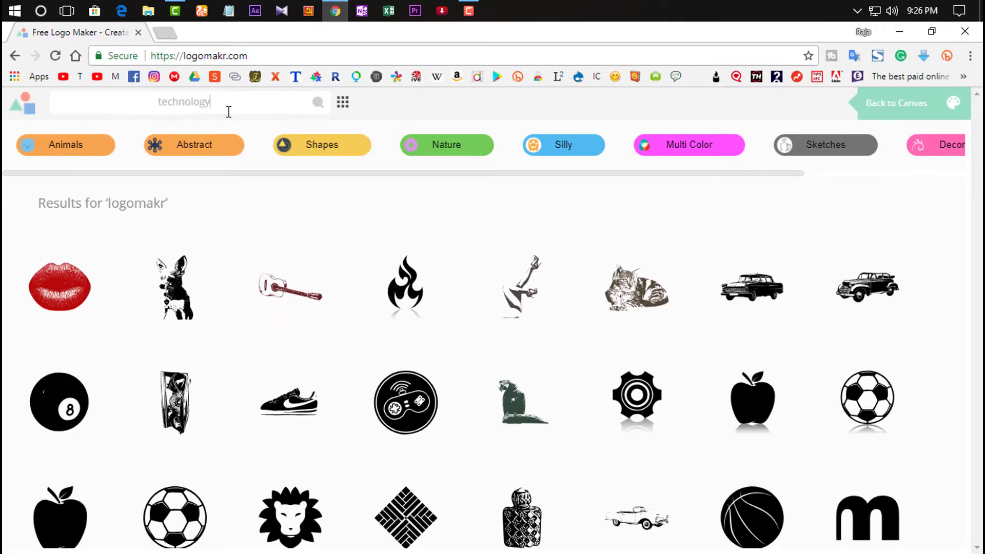
key(Return)
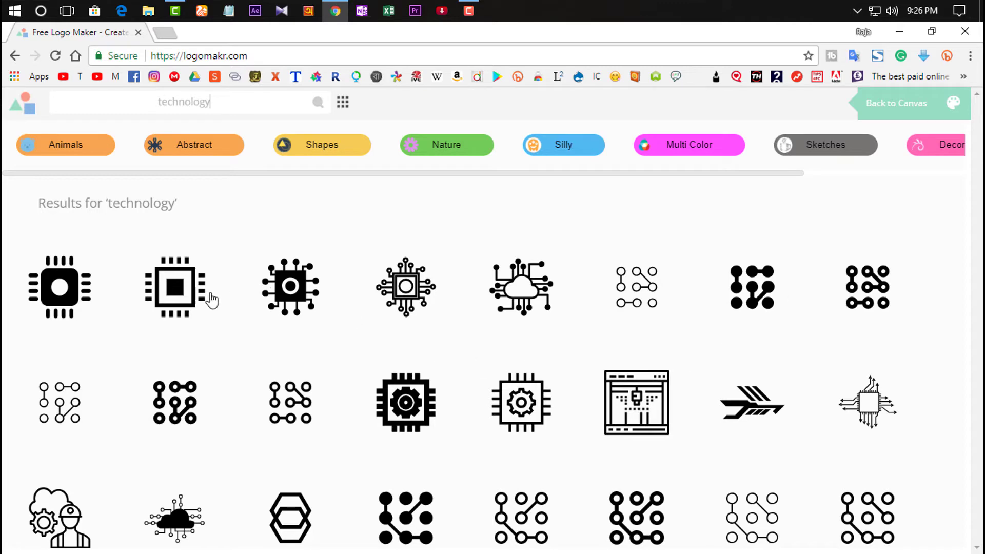
click(519, 286)
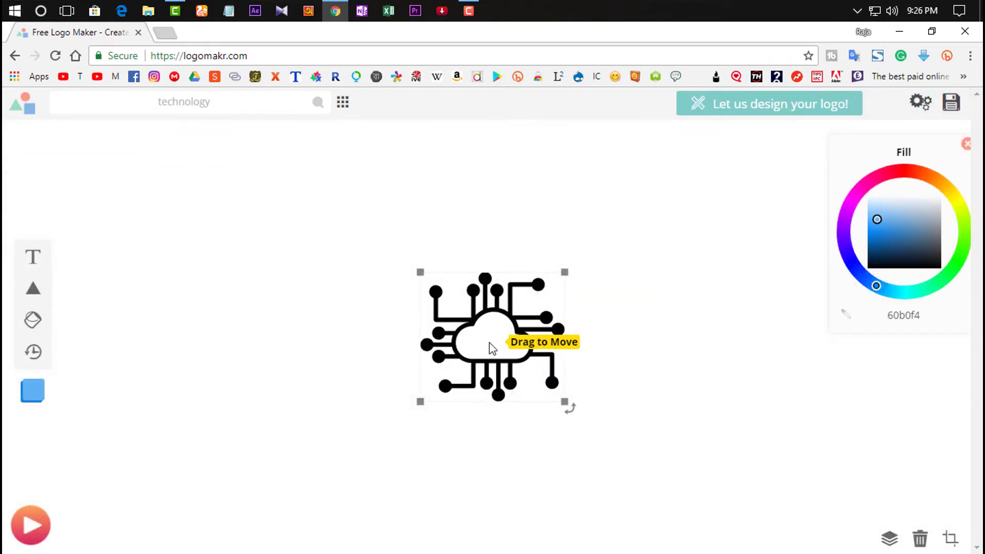
drag(490, 345, 460, 327)
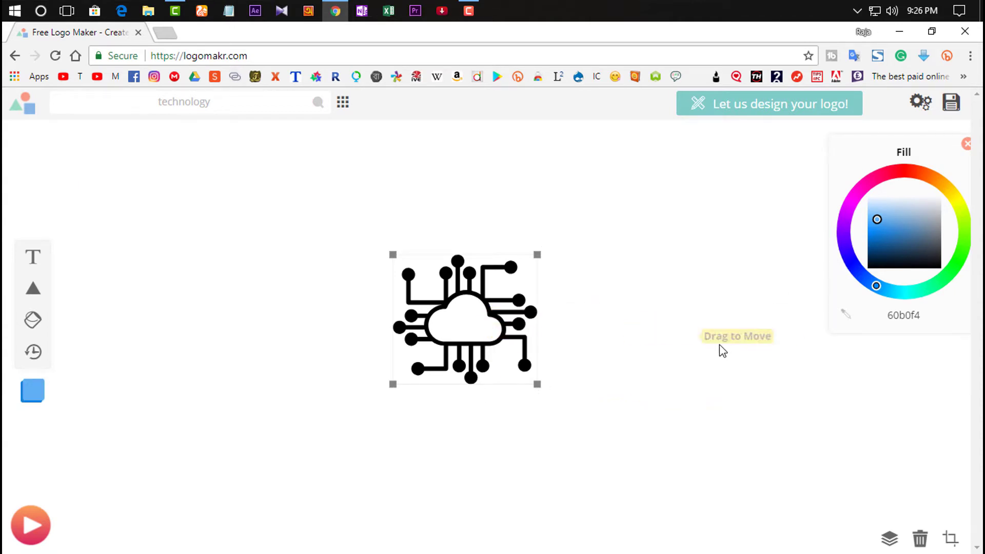
Try a yellow ffc500 fill on the cloud graphic against a black canvas background.
drag(841, 235, 950, 184)
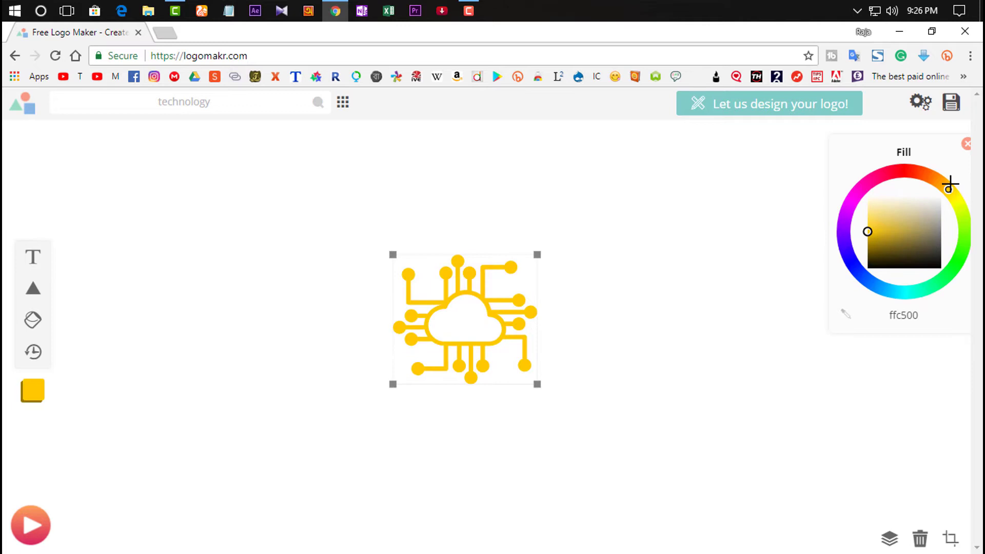
right_click(632, 345)
click(709, 535)
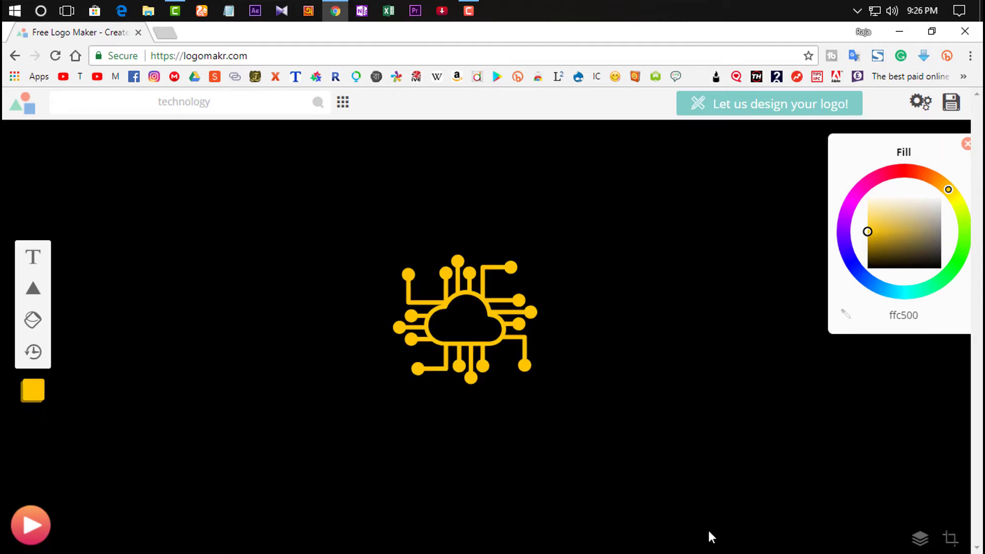
Try further colour adjustments with the black background and reset the canvas to a white background.
drag(854, 258, 947, 187)
drag(898, 236, 921, 247)
drag(849, 224, 918, 171)
right_click(692, 281)
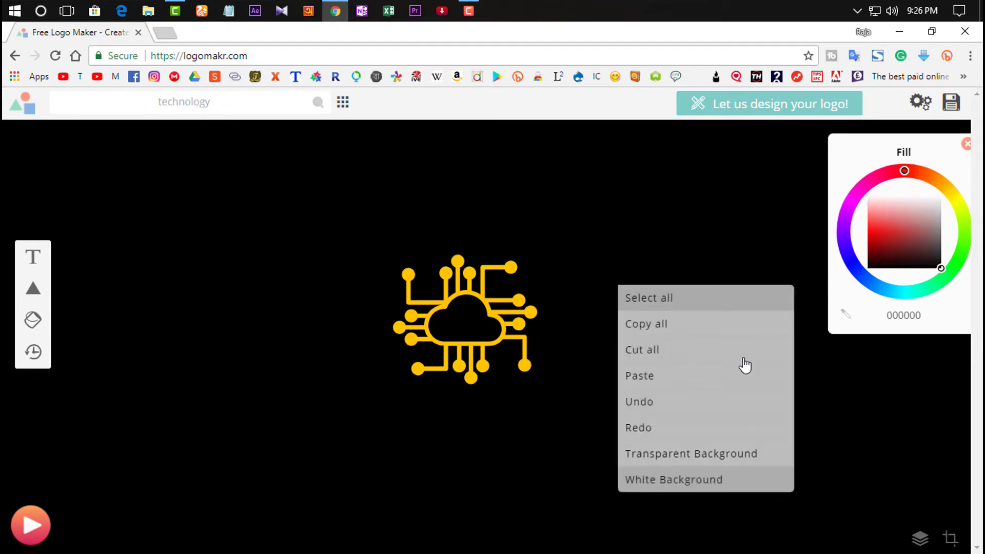
click(673, 477)
Set the cloud graphic's fill to blue 009eff and try enlarging it before scaling it back down.
drag(846, 245, 866, 279)
click(494, 321)
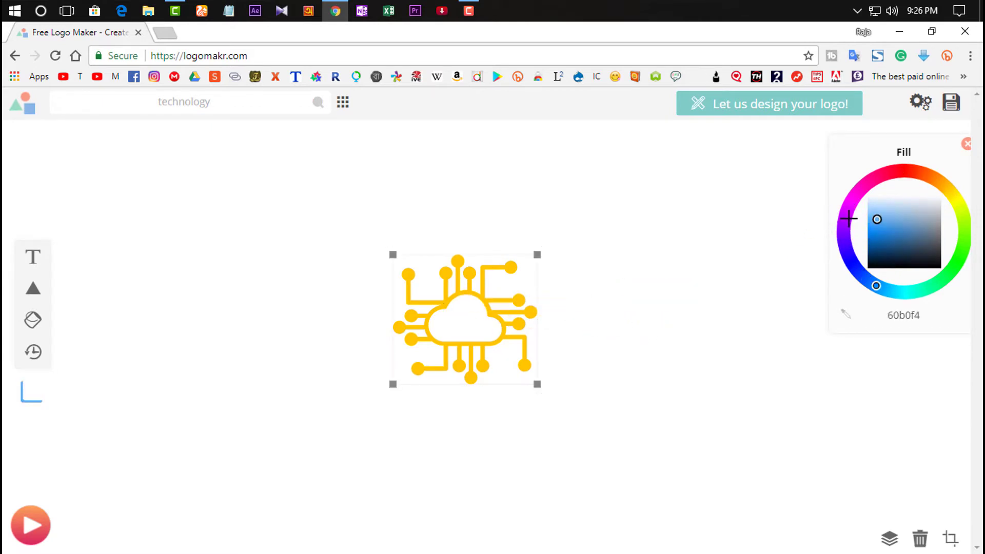
drag(849, 218, 878, 286)
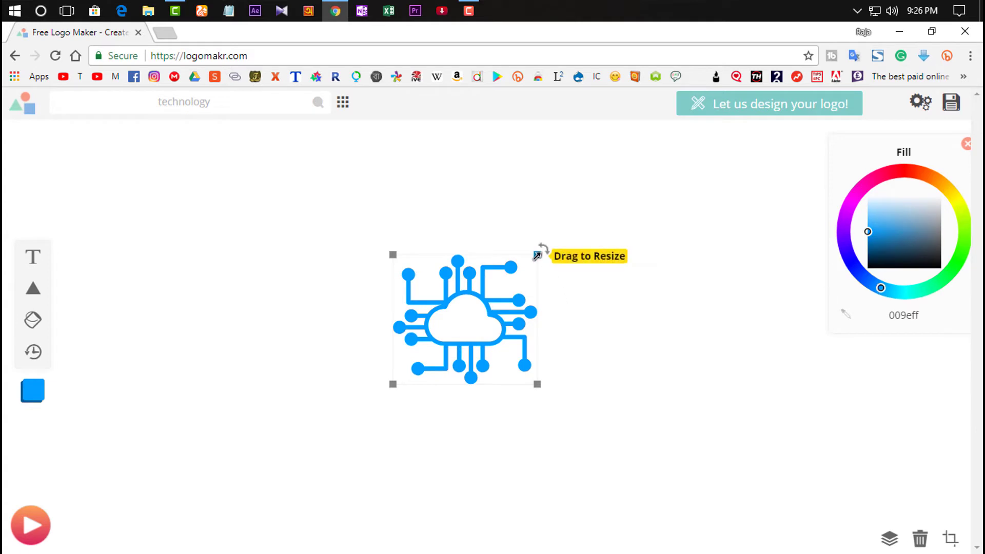
drag(538, 252, 599, 272)
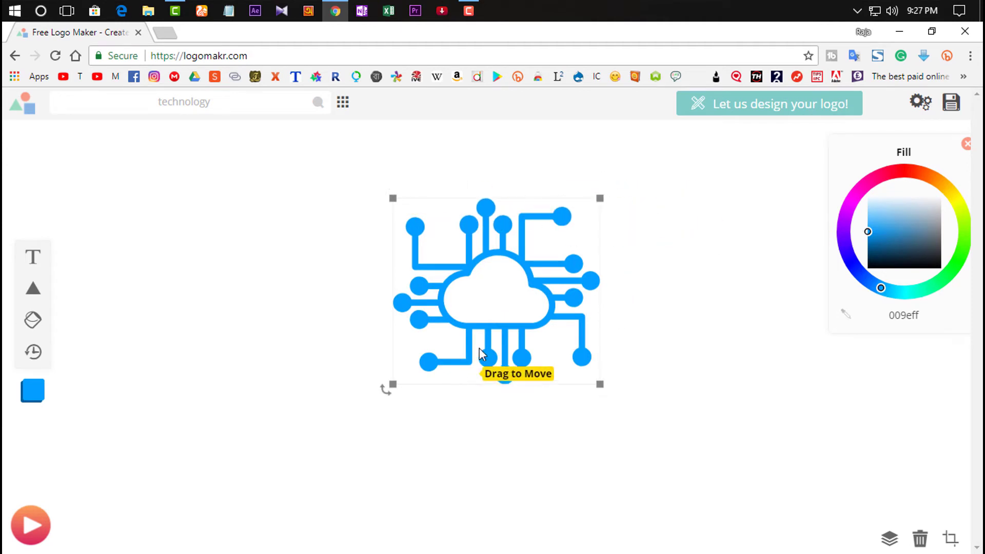
drag(600, 197, 519, 240)
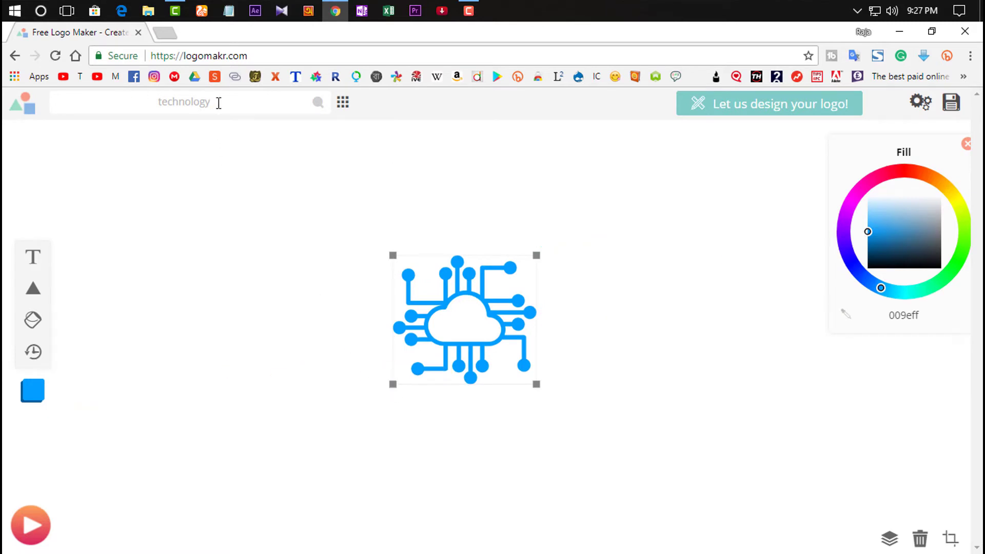
Search the graphics library for "circle" and add the thick ring with one solid square corner.
drag(218, 102, 153, 104)
text(circle)
key(Return)
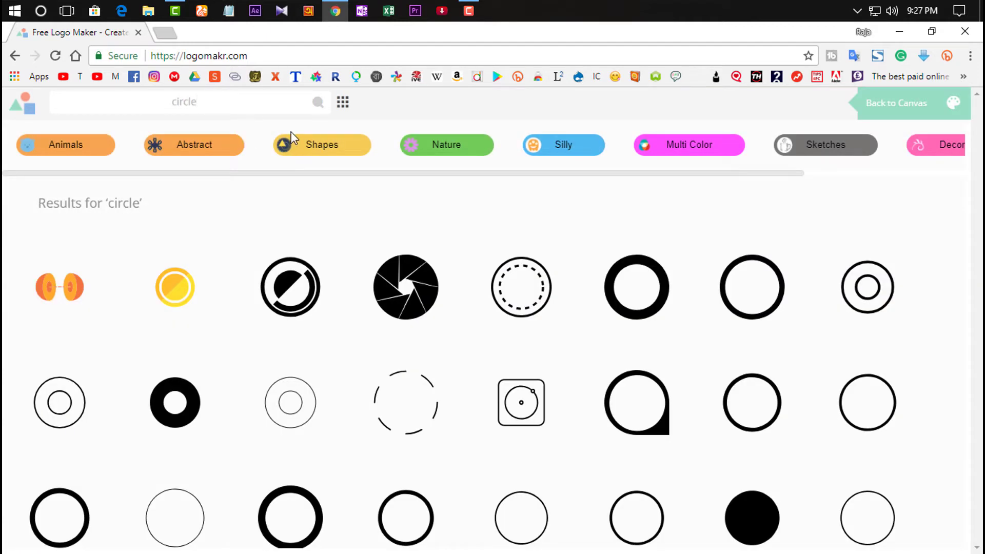
click(649, 416)
Move the ring over the cloud graphic, enlarge it slightly and centre it around the cloud.
drag(518, 390, 479, 382)
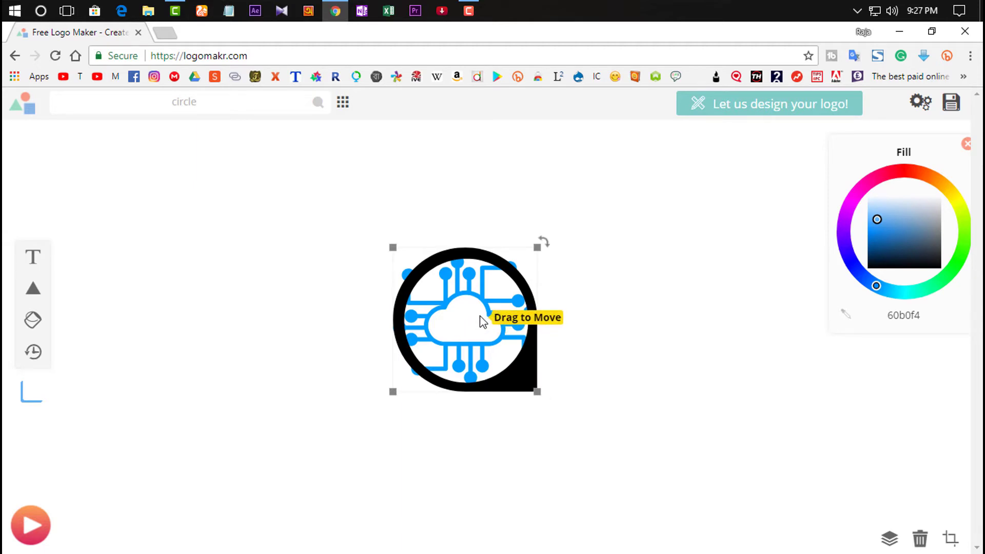
drag(537, 247, 554, 229)
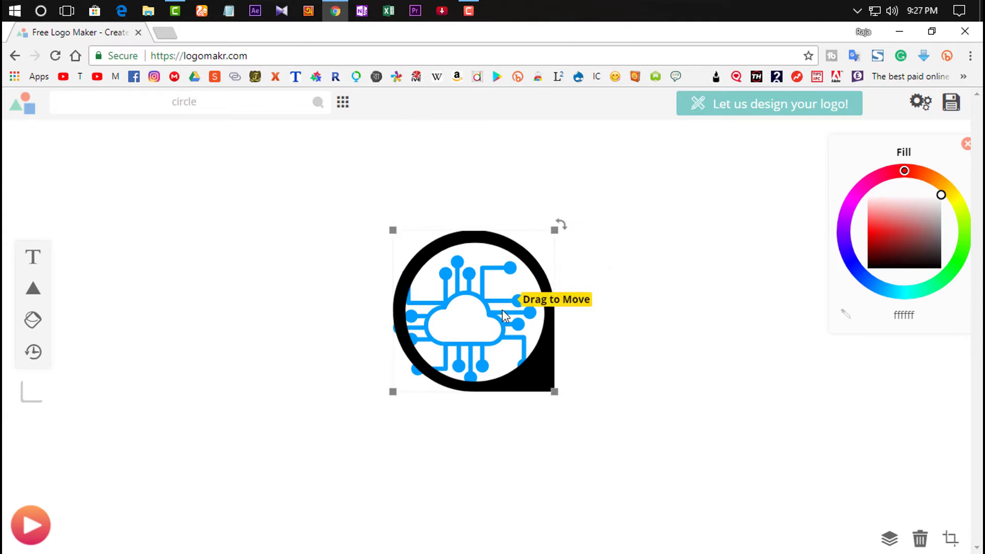
drag(503, 314, 492, 315)
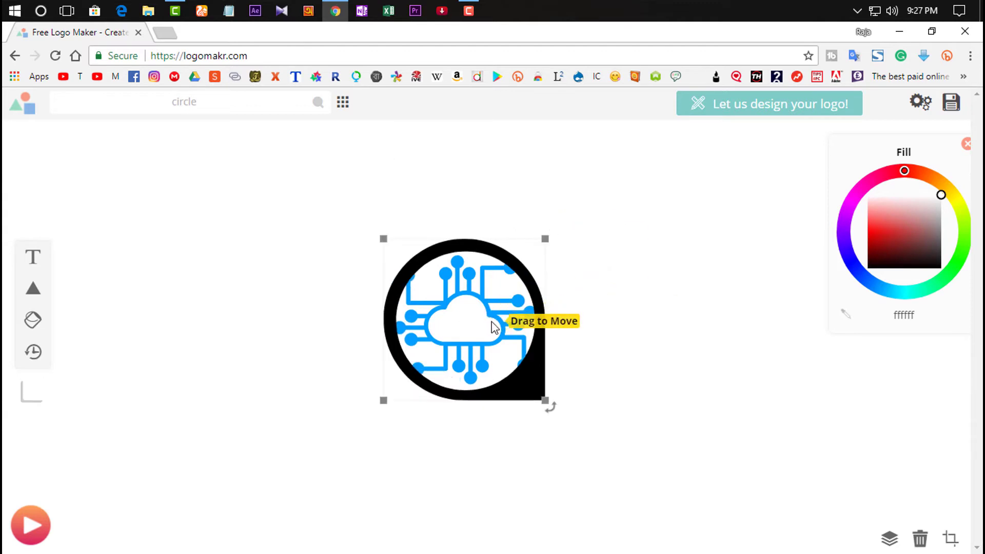
Set the cloud graphic's fill to black 000000.
click(465, 308)
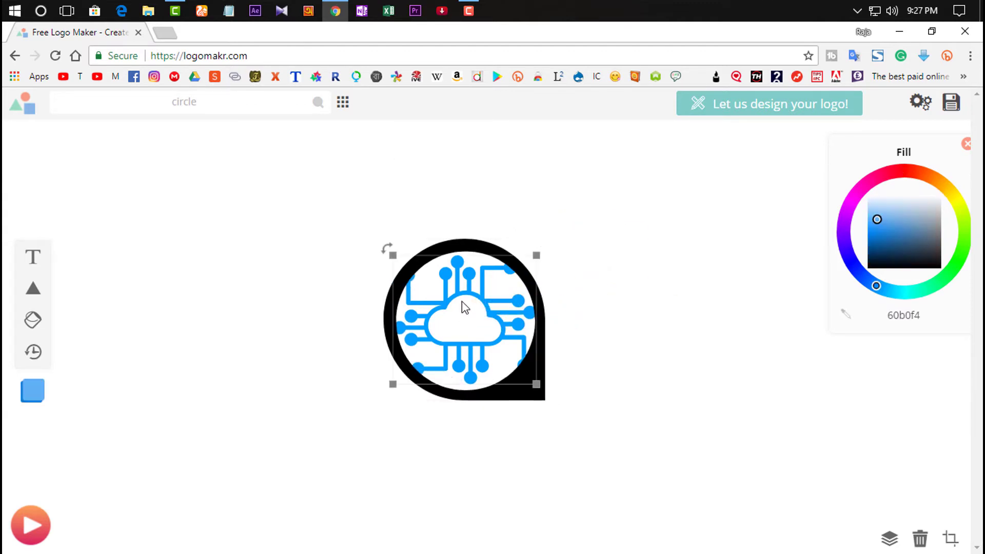
mouse_move(878, 220)
mouse_down()
mouse_move(895, 248)
mouse_move(933, 260)
mouse_move(917, 273)
mouse_up()
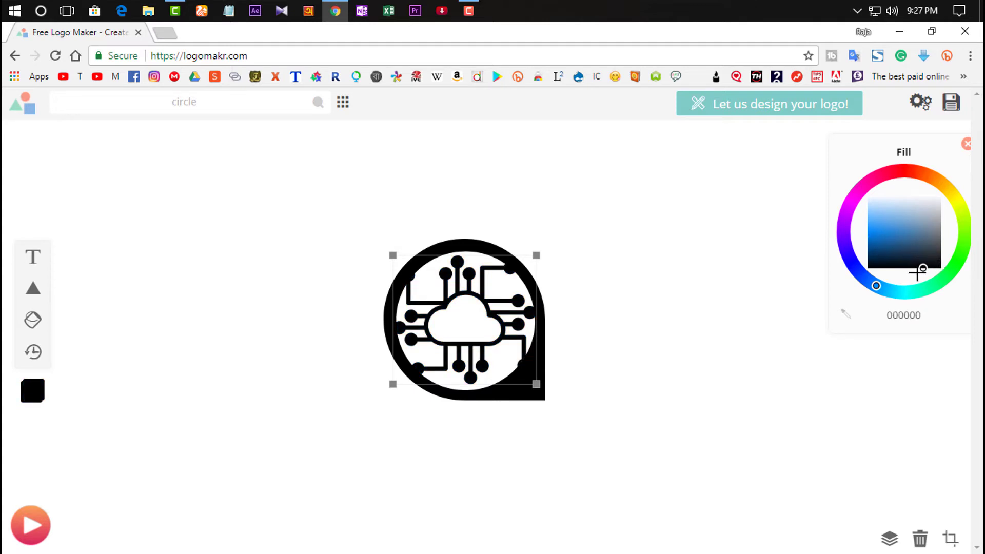
click(641, 342)
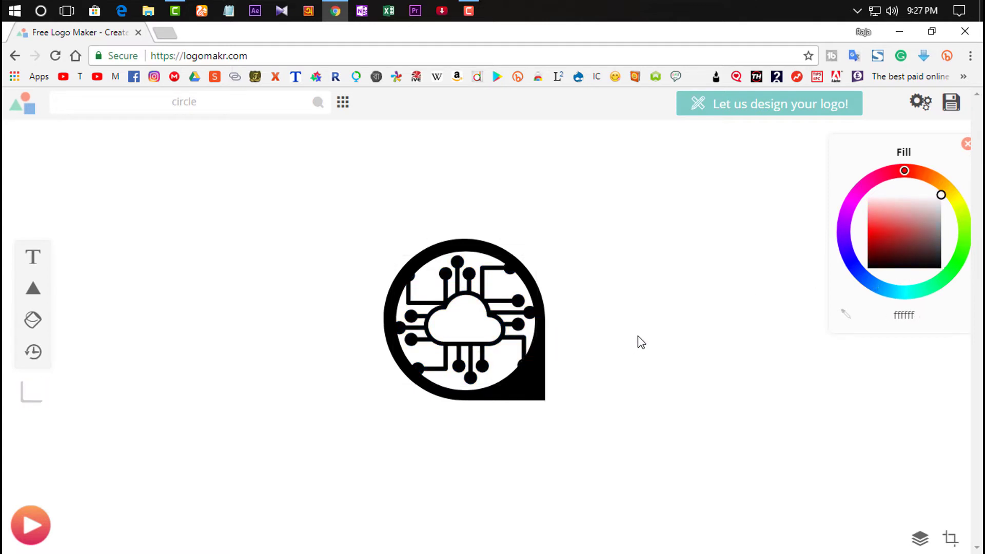
Select the ring with the solid corner and set its fill to pink ff0071.
click(531, 332)
click(525, 384)
click(456, 300)
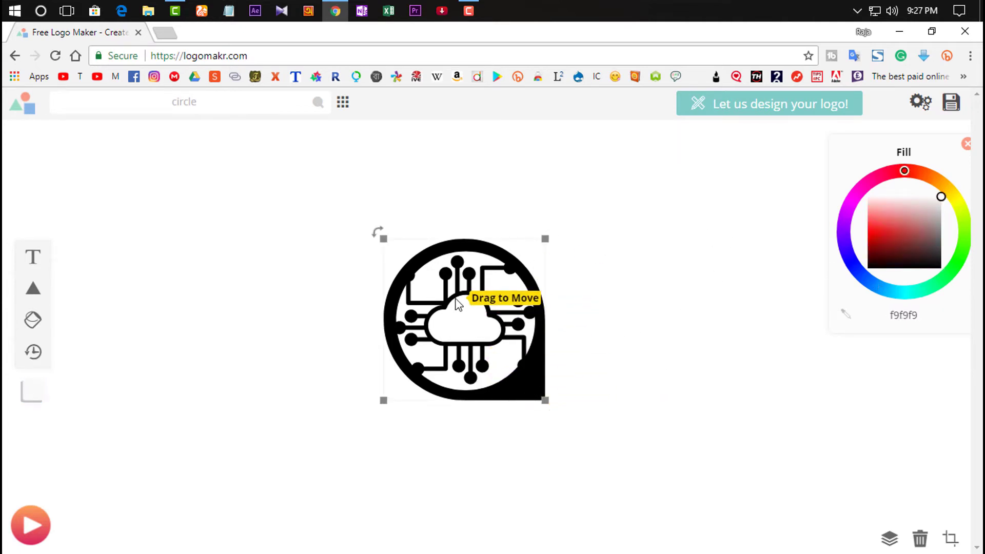
click(645, 304)
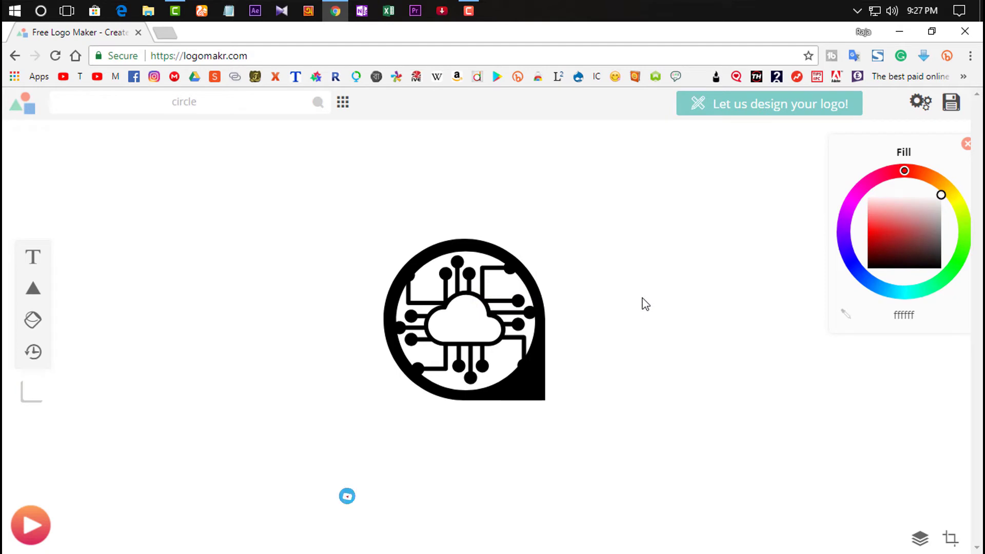
click(522, 364)
click(524, 379)
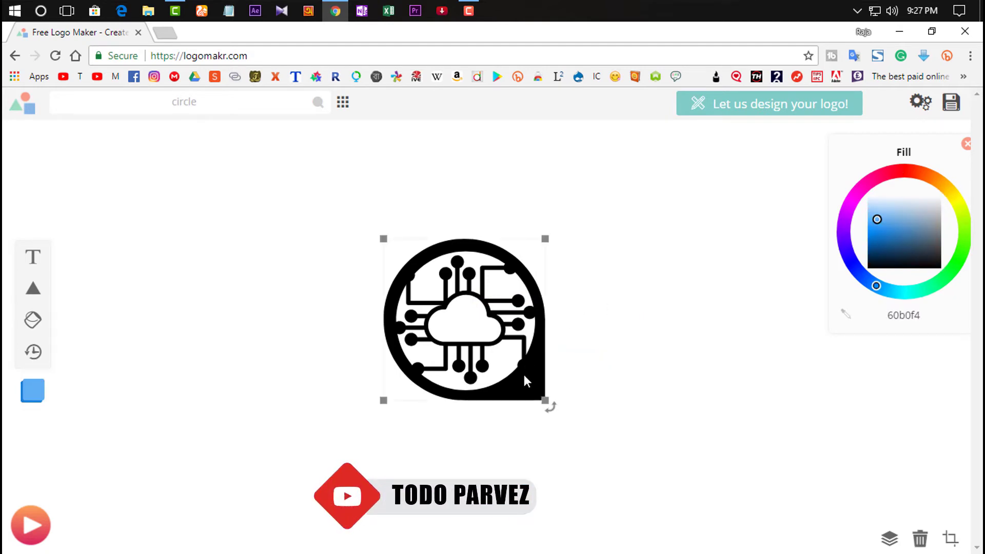
click(876, 178)
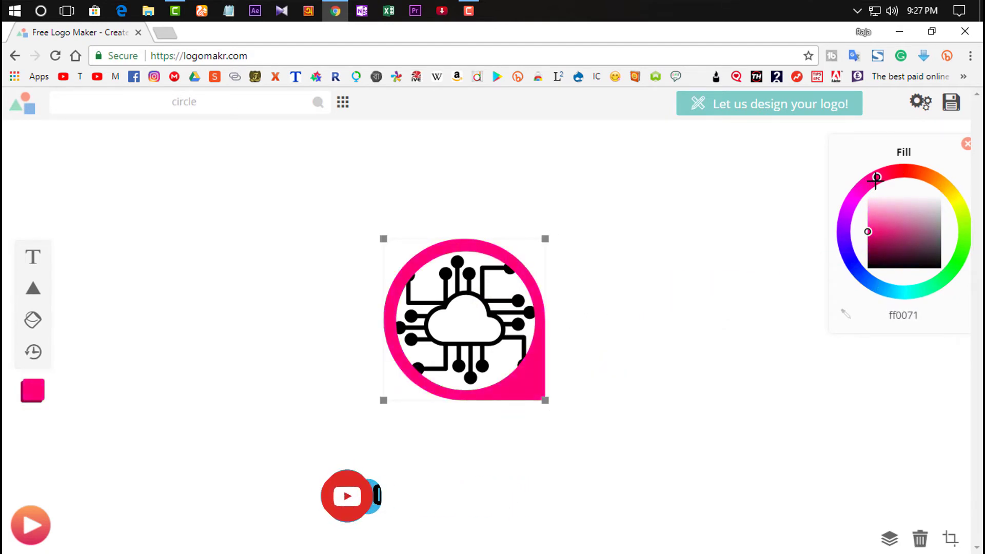
Try stacking the ring behind the cloud graphic, and send the cloud back behind the ring.
right_click(438, 256)
click(506, 261)
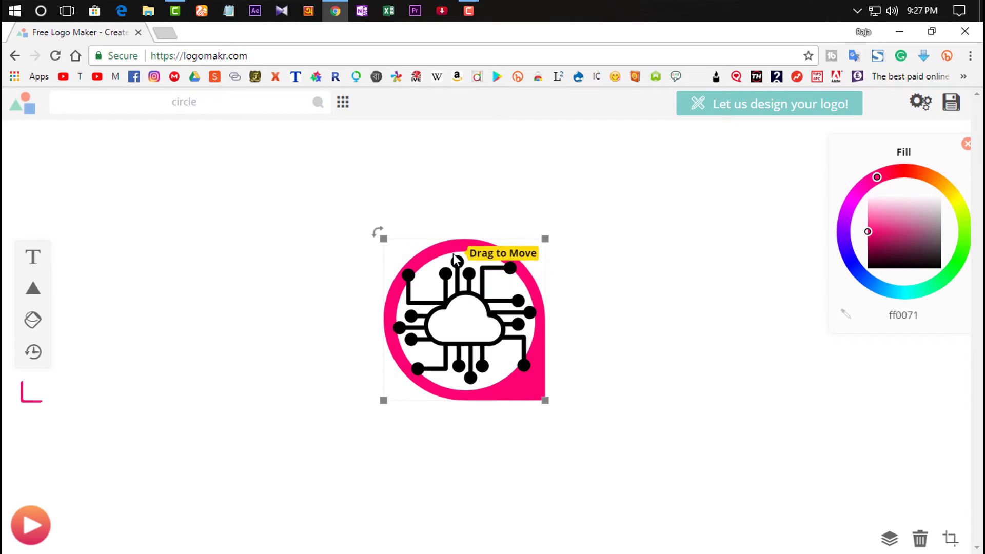
click(447, 291)
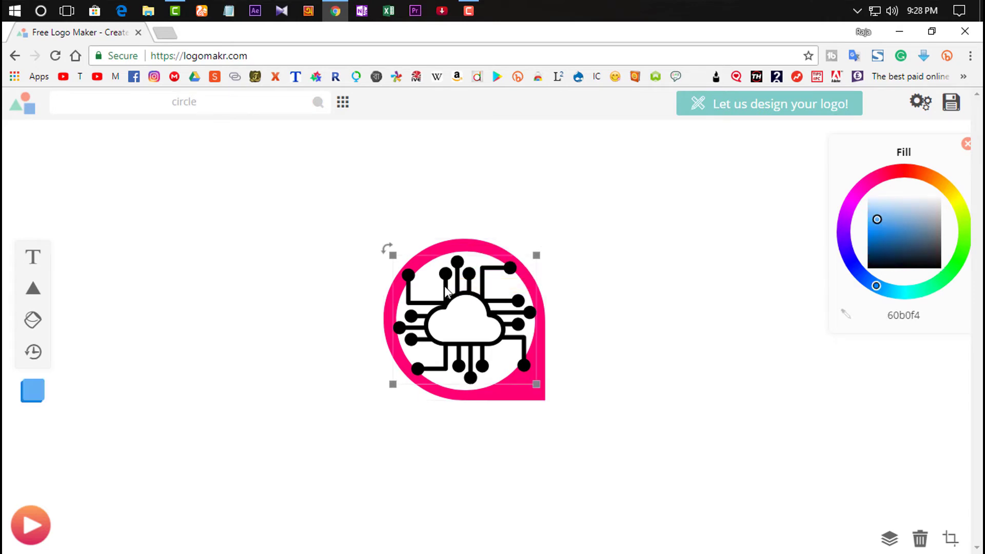
right_click(445, 287)
click(494, 303)
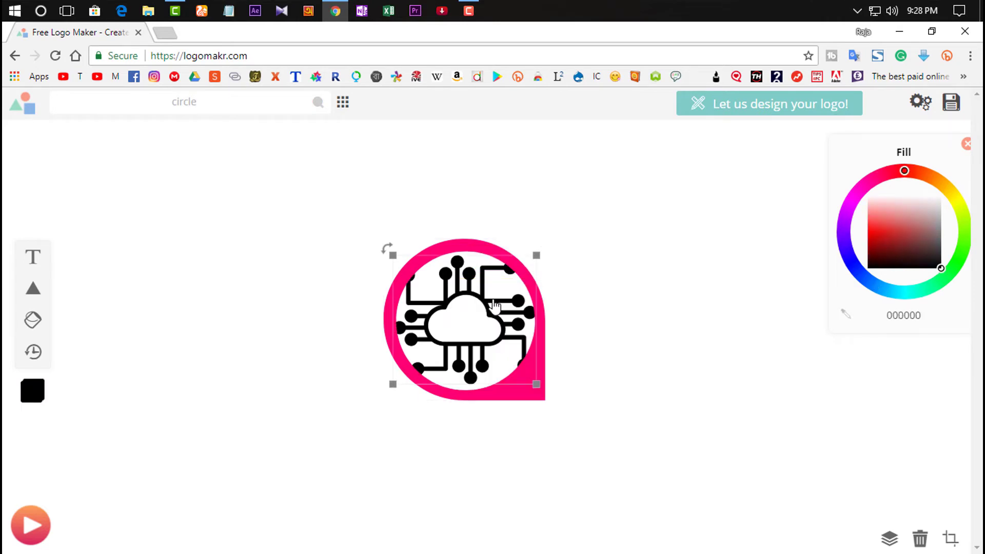
Change the ring's fill to black so that it matches the cloud graphic.
click(512, 384)
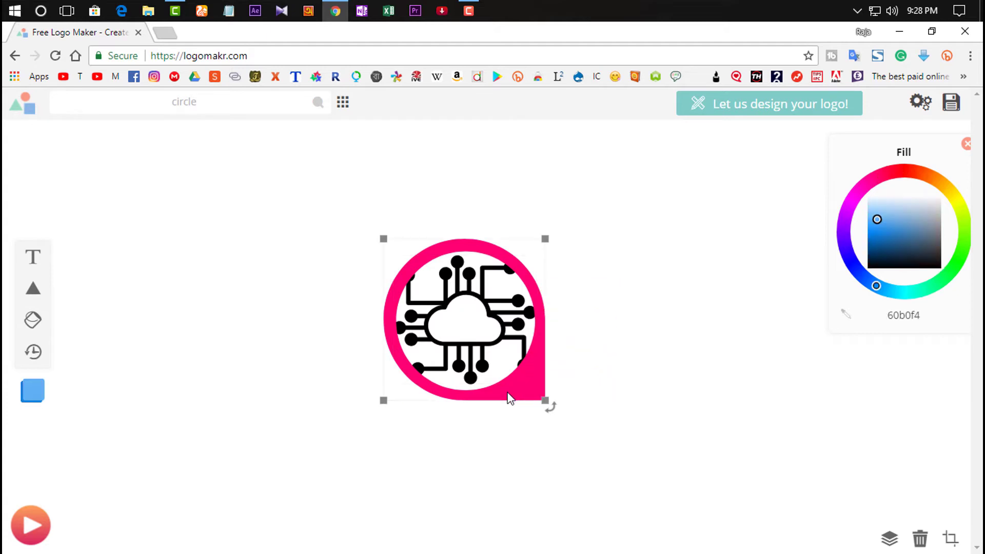
drag(893, 251, 936, 267)
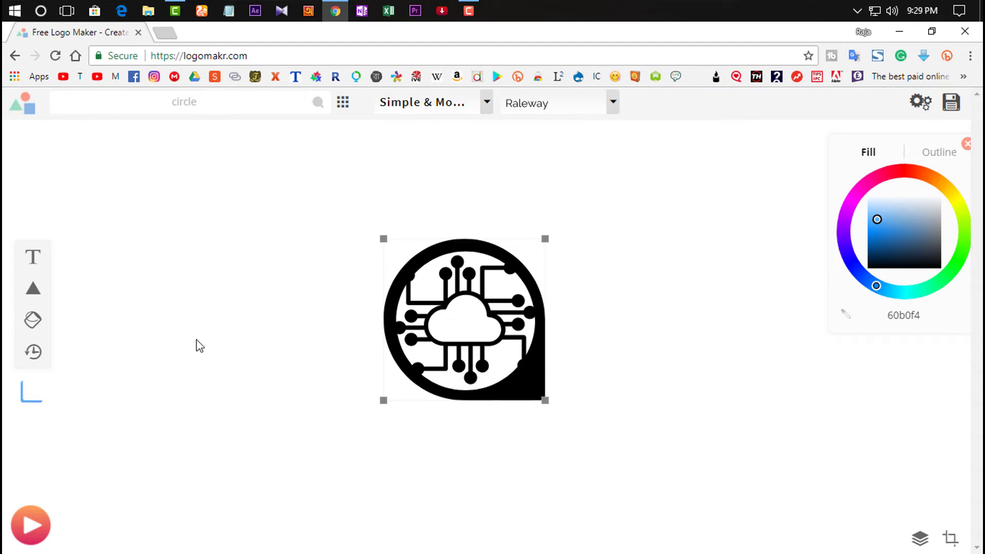
click(164, 322)
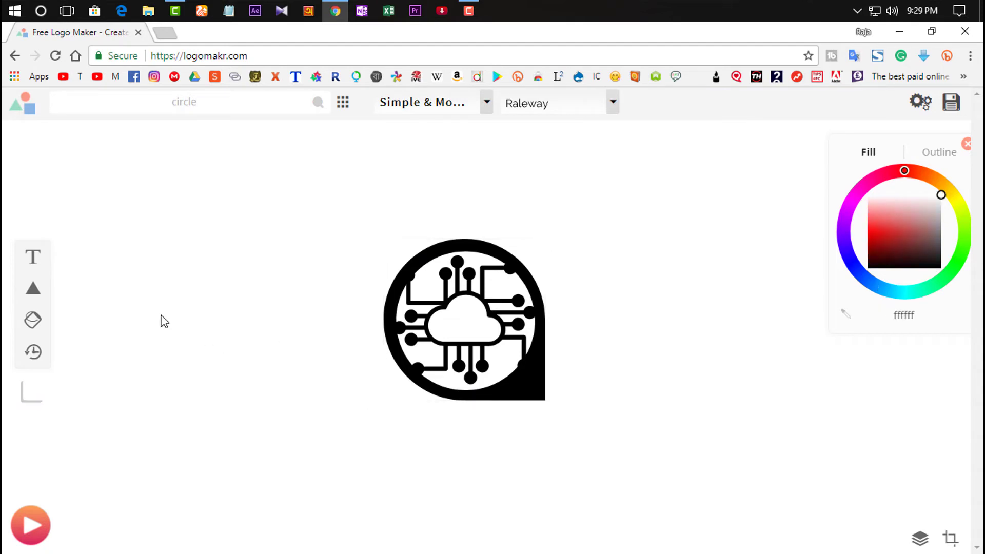
Add a text object reading TP in the Erica One font from the Fun & Funky category.
click(34, 263)
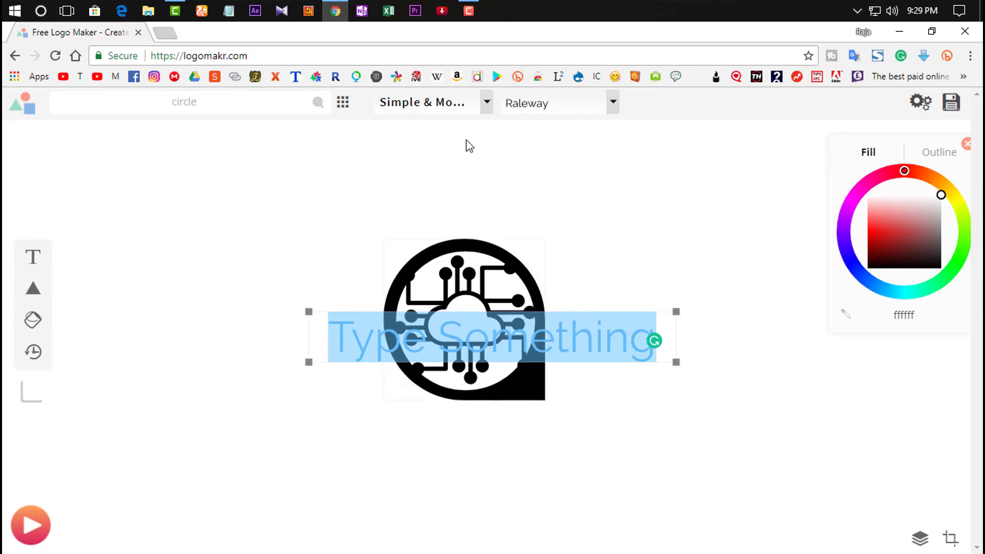
click(485, 102)
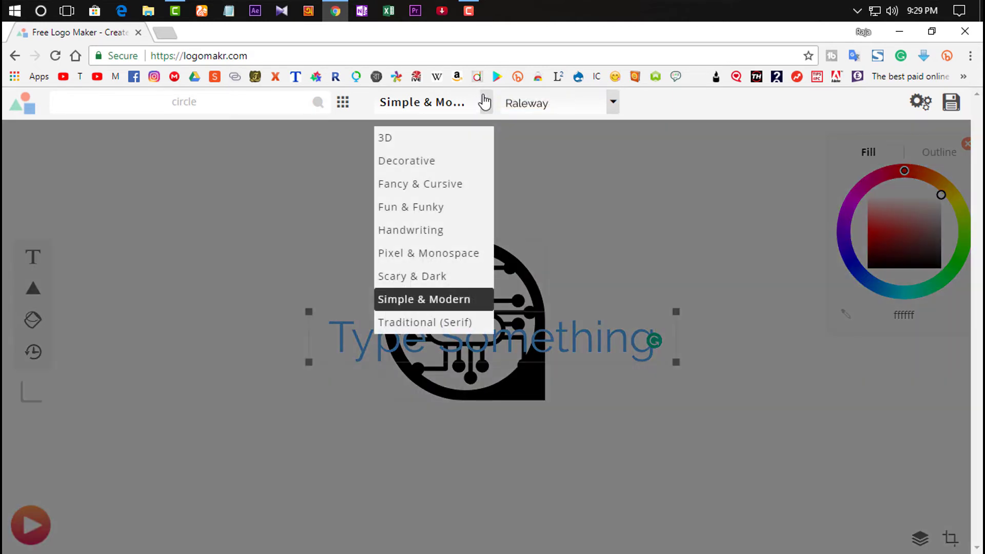
click(417, 205)
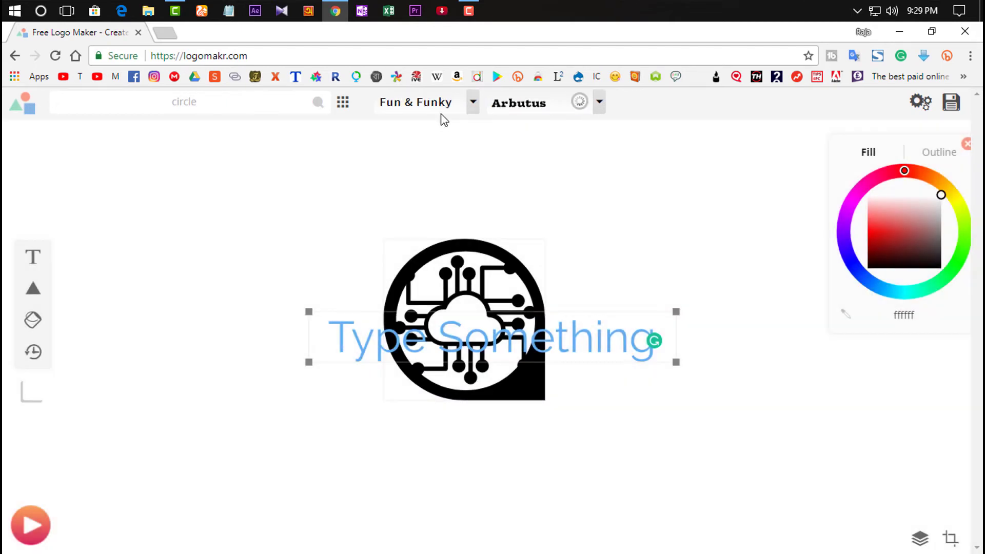
click(599, 105)
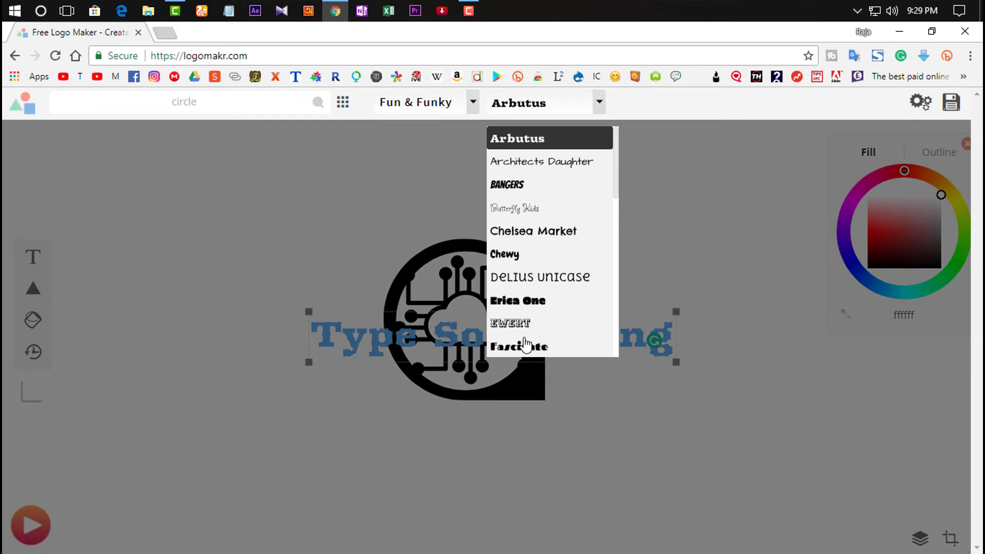
click(534, 302)
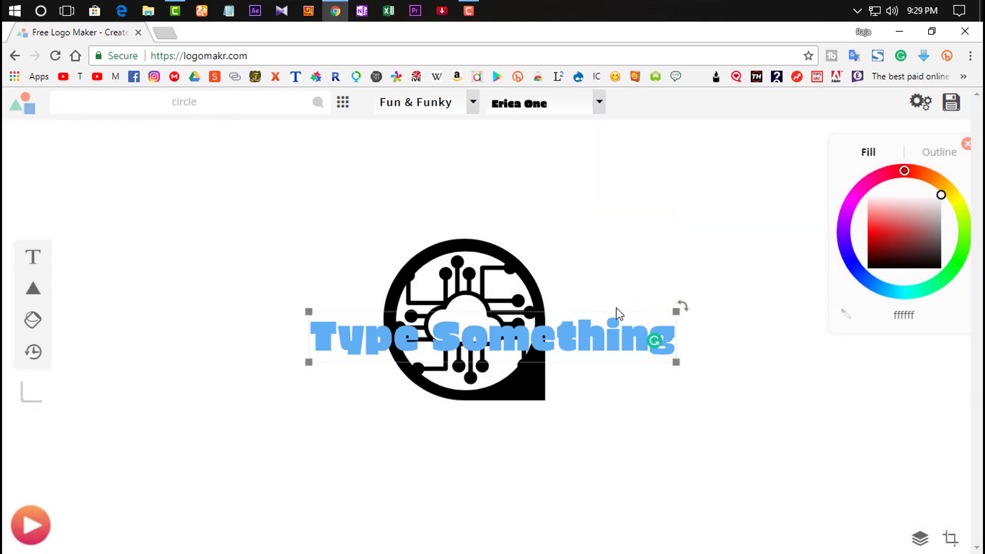
double_click(602, 326)
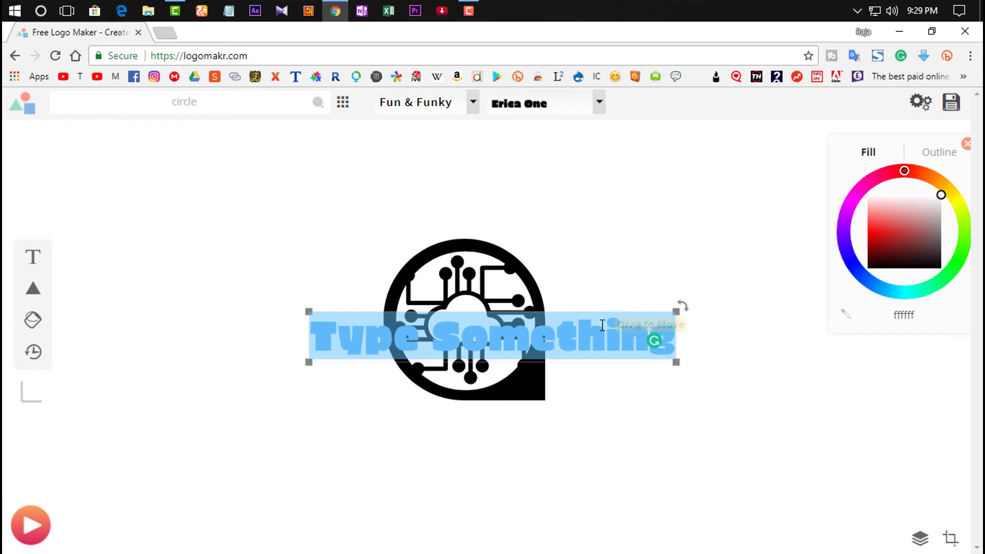
text(TP)
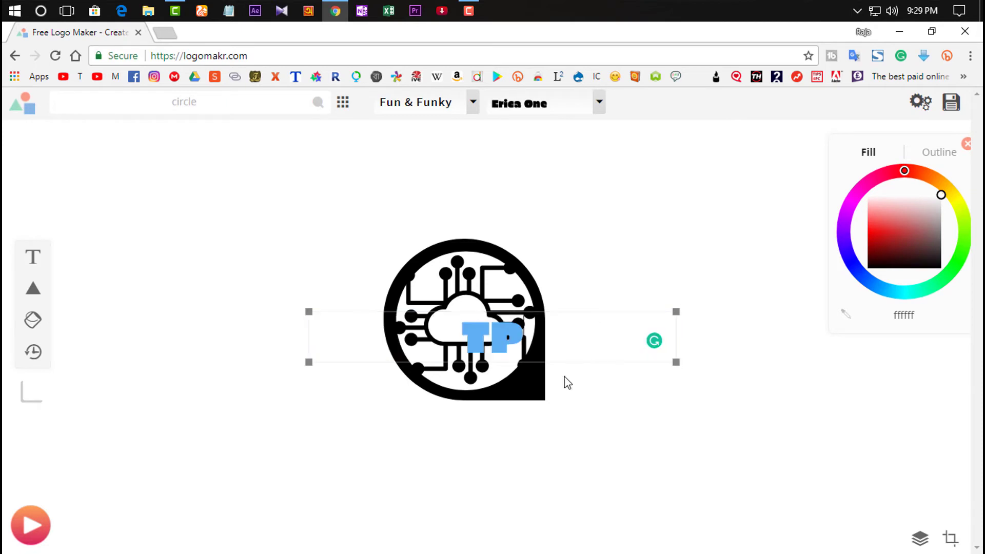
click(606, 416)
Move the TP text into the cloud and shrink it until it fits centred inside the outline.
click(505, 349)
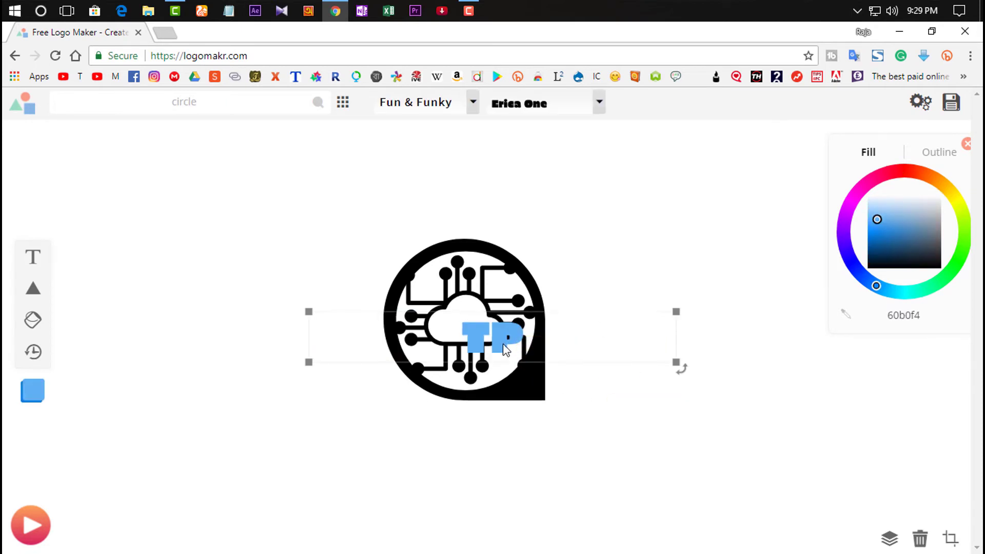
drag(505, 349, 483, 338)
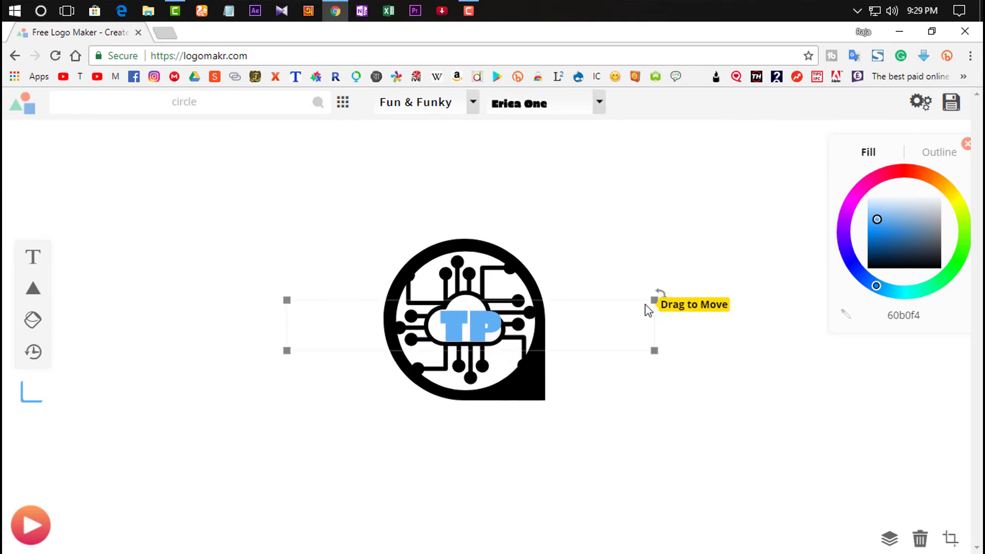
drag(654, 300, 595, 315)
drag(451, 343, 463, 331)
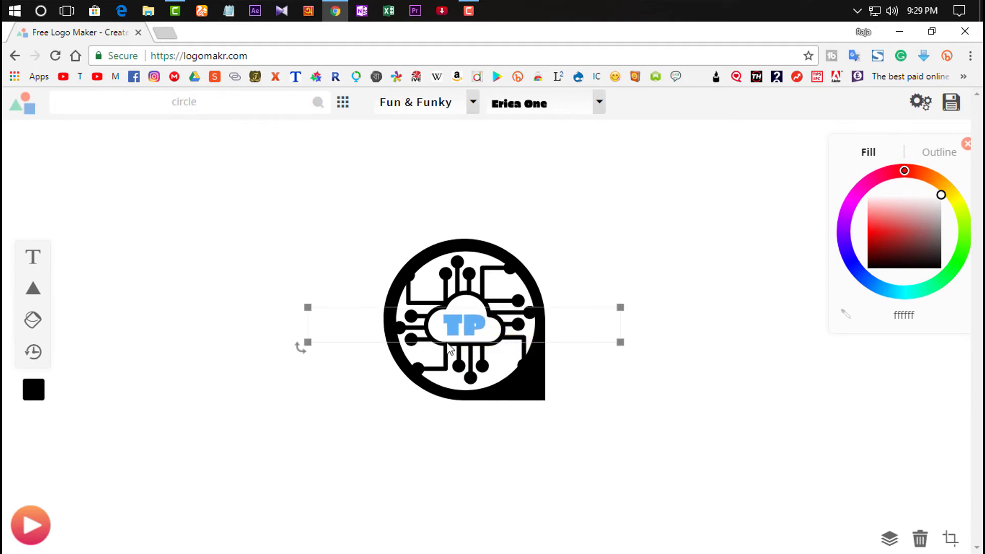
click(615, 410)
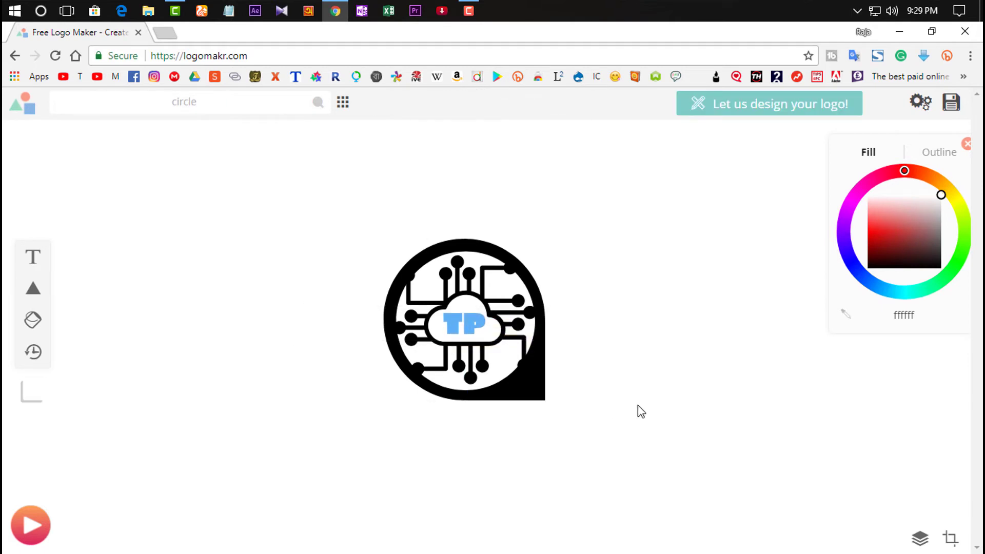
click(543, 399)
click(460, 327)
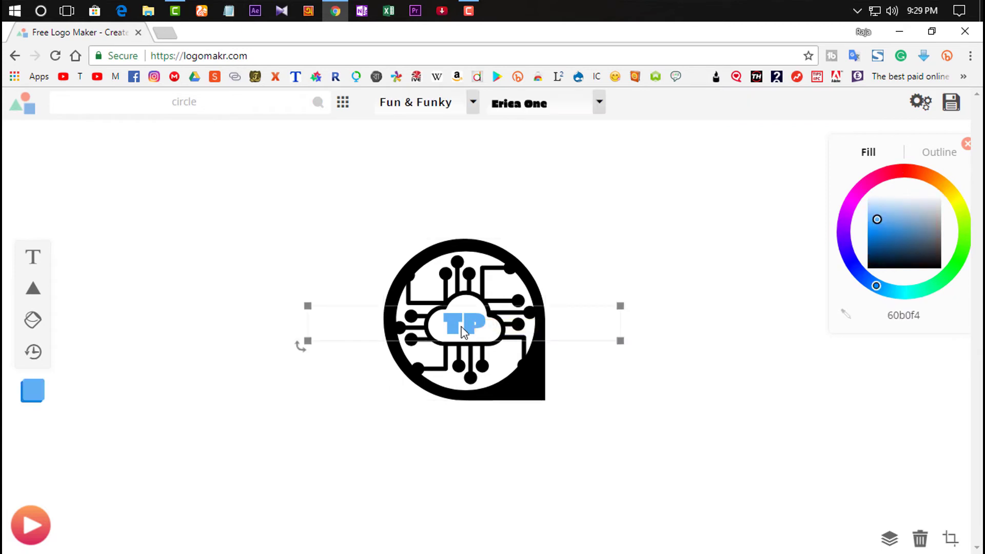
click(464, 330)
click(396, 401)
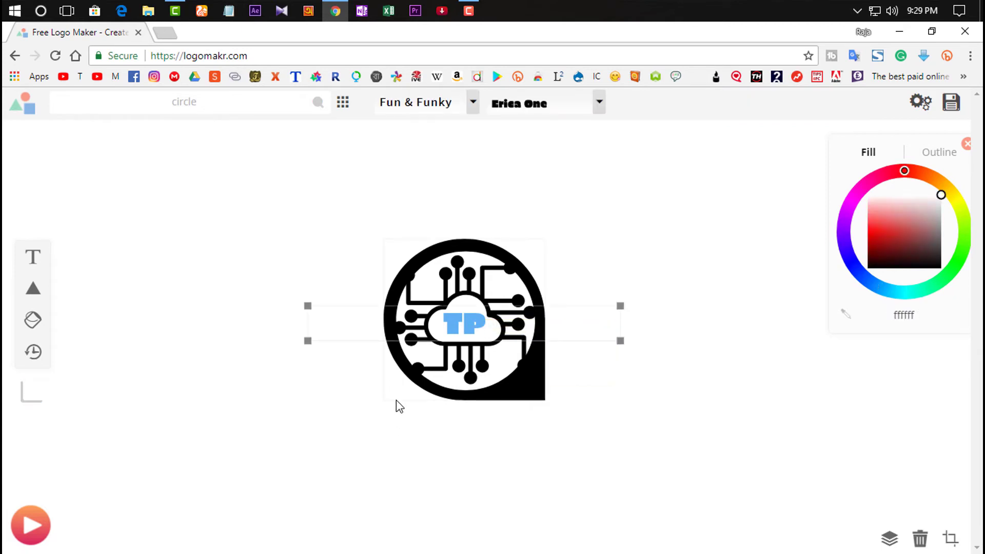
Add a second text object reading The Tech Guy.
click(28, 260)
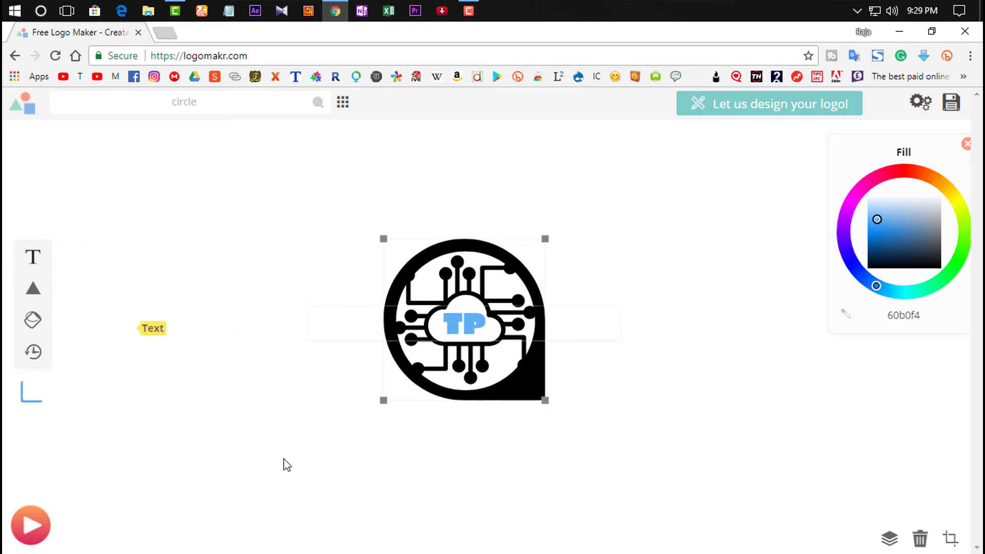
click(287, 462)
click(27, 267)
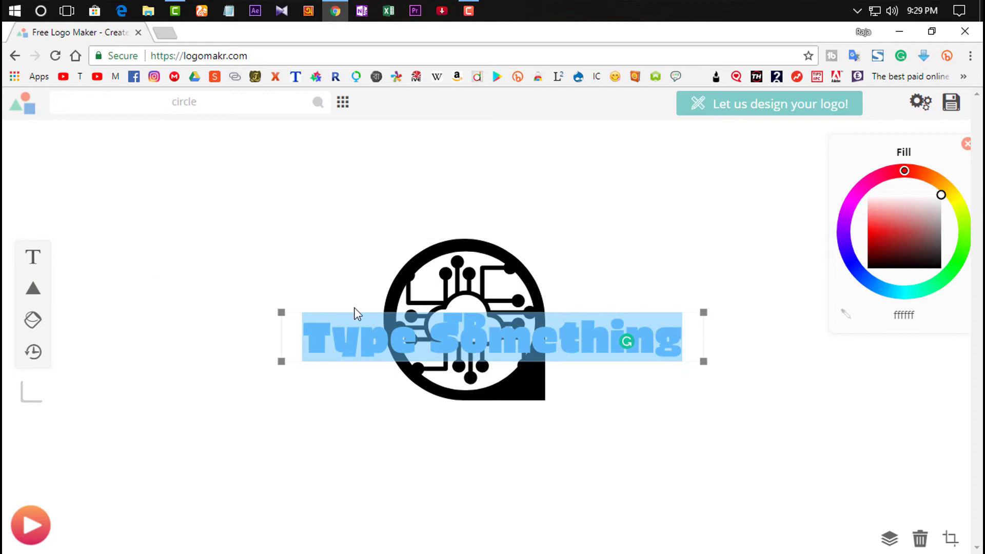
text(T)
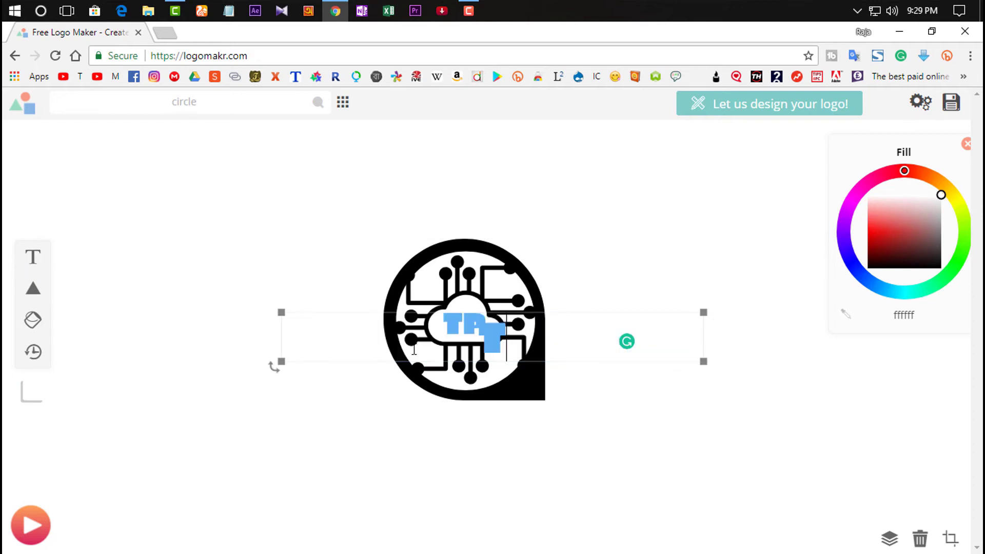
text(he Tech)
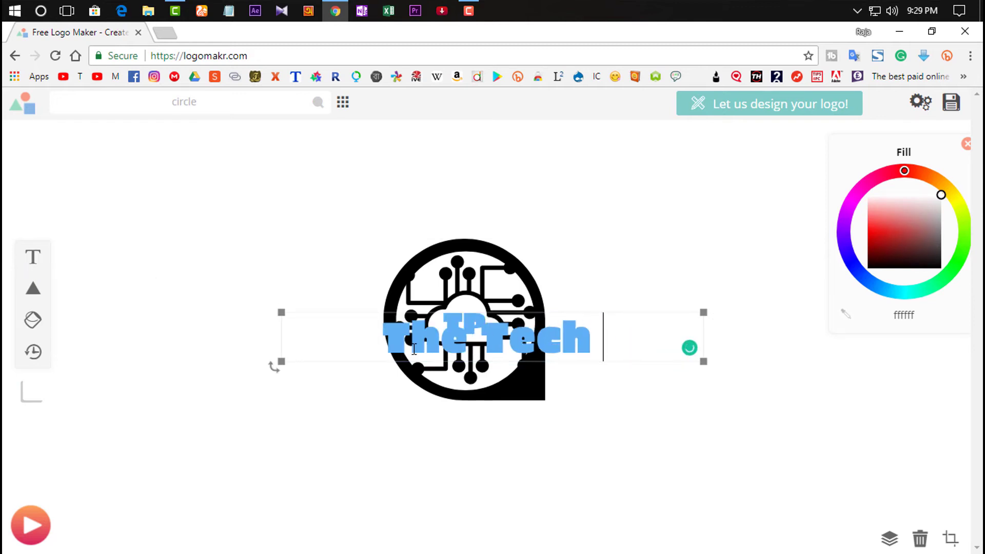
text( Guy)
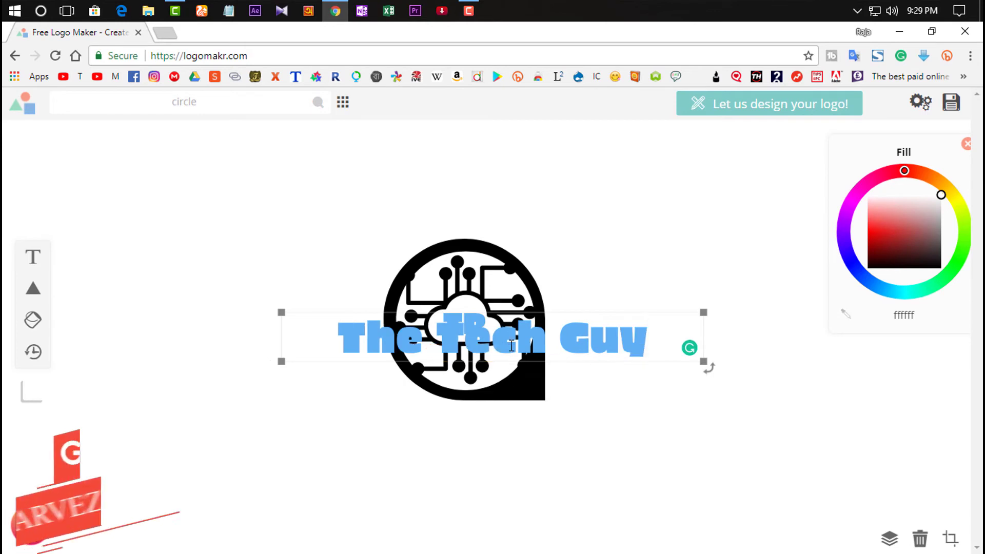
Place The Tech Guy text just below the ring and shrink it to about the ring's width.
click(356, 349)
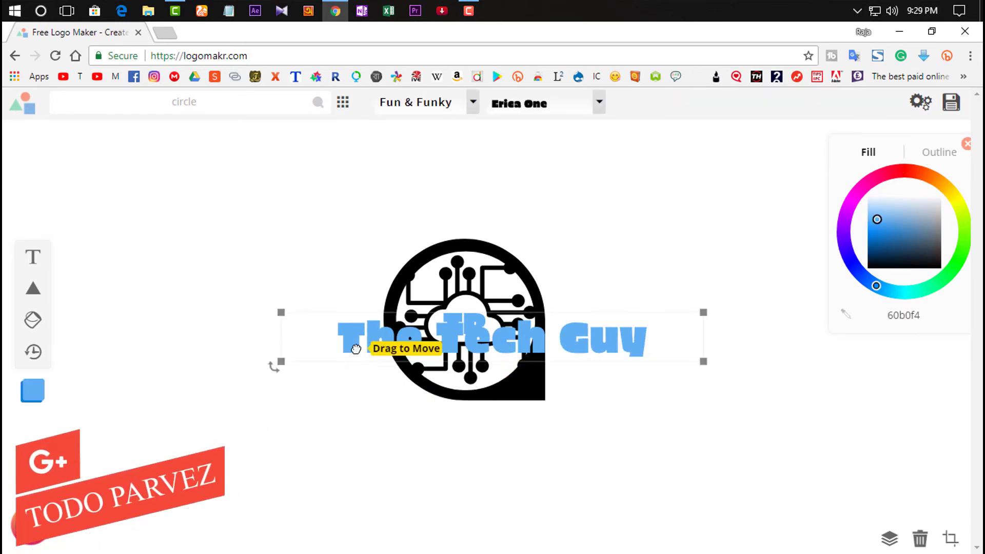
drag(356, 349, 356, 421)
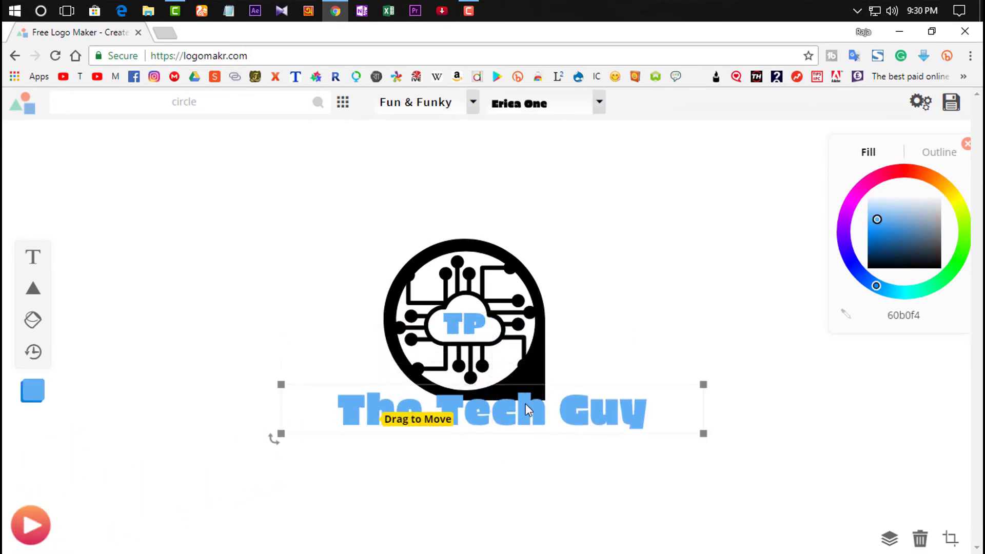
drag(703, 382, 461, 409)
drag(359, 422, 457, 420)
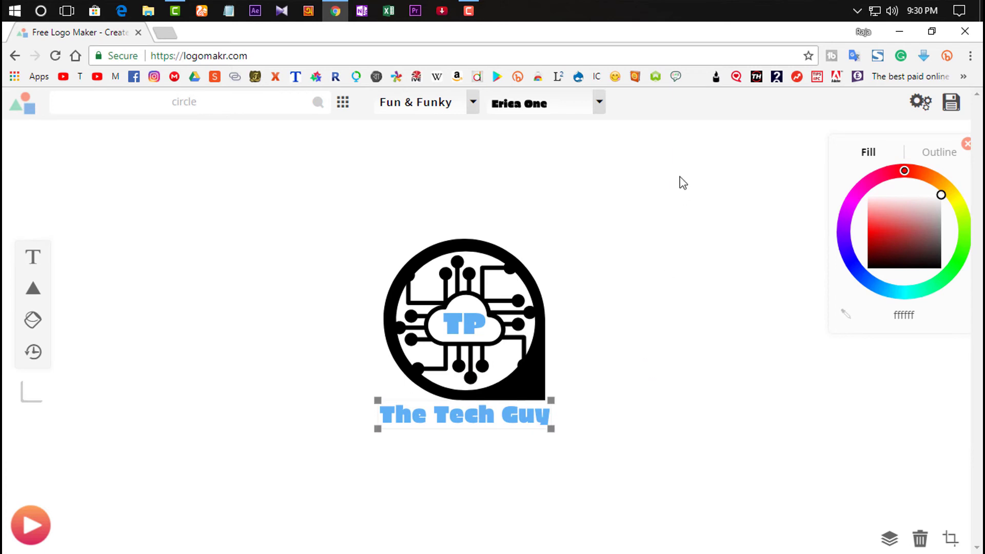
Change The Tech Guy text to the Fascinate font and realign it under the ring.
double_click(478, 424)
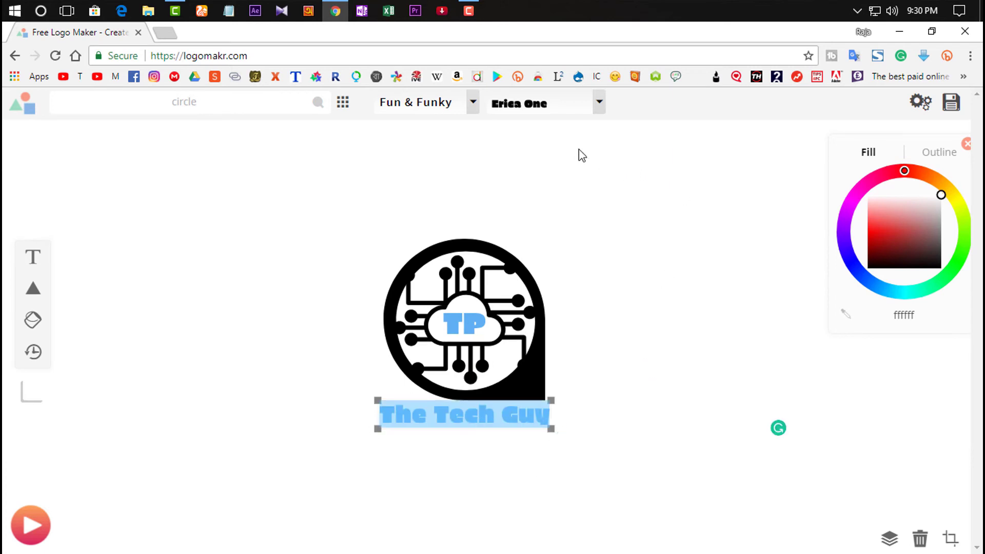
click(599, 102)
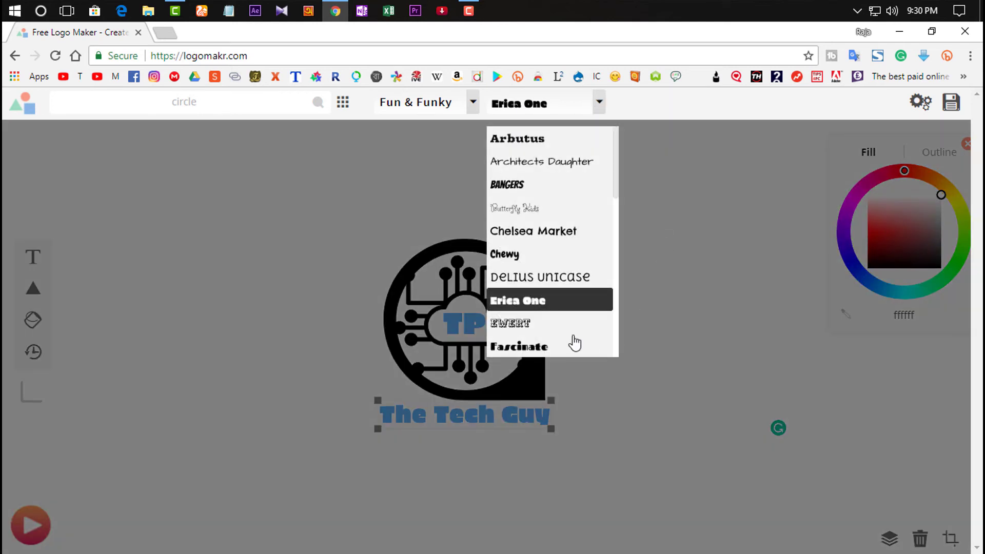
click(520, 348)
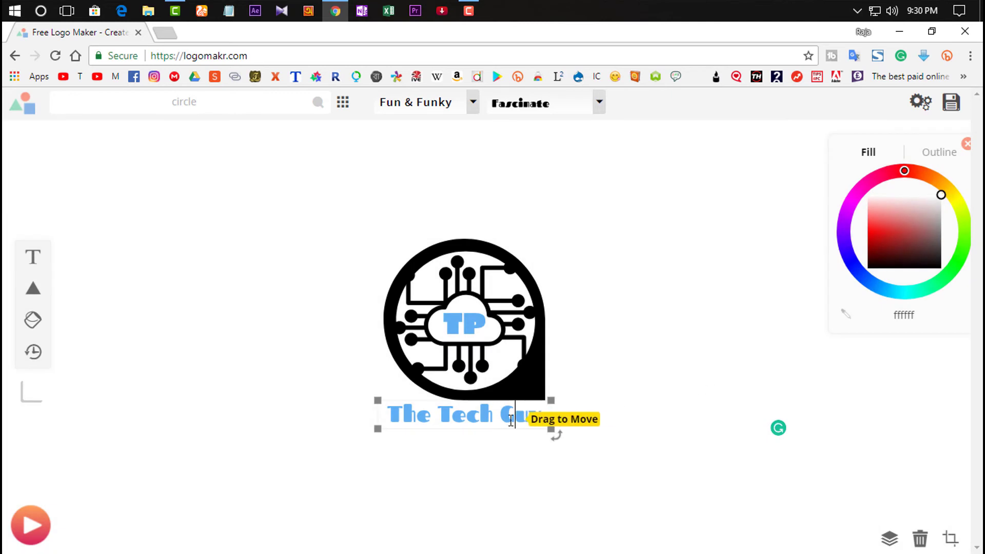
drag(451, 425, 457, 413)
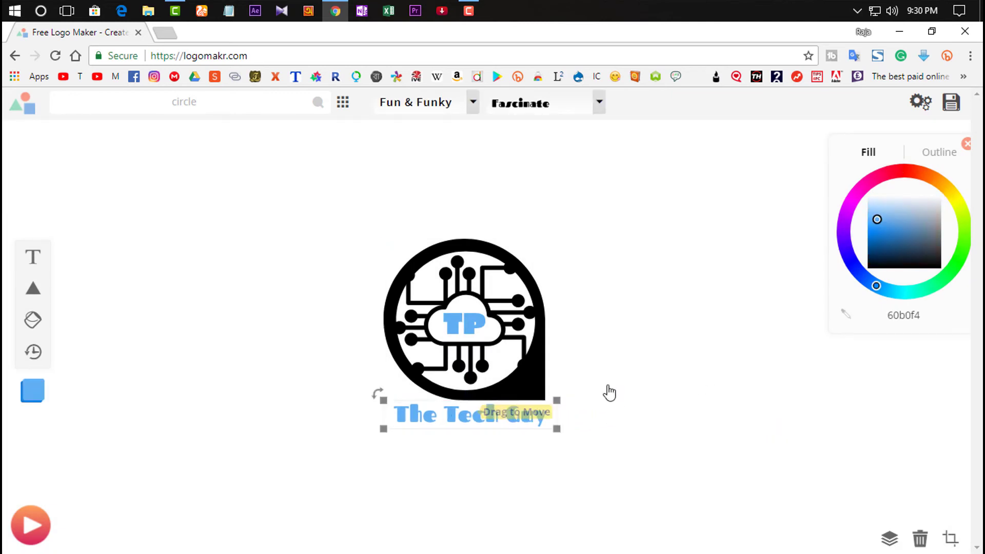
click(609, 391)
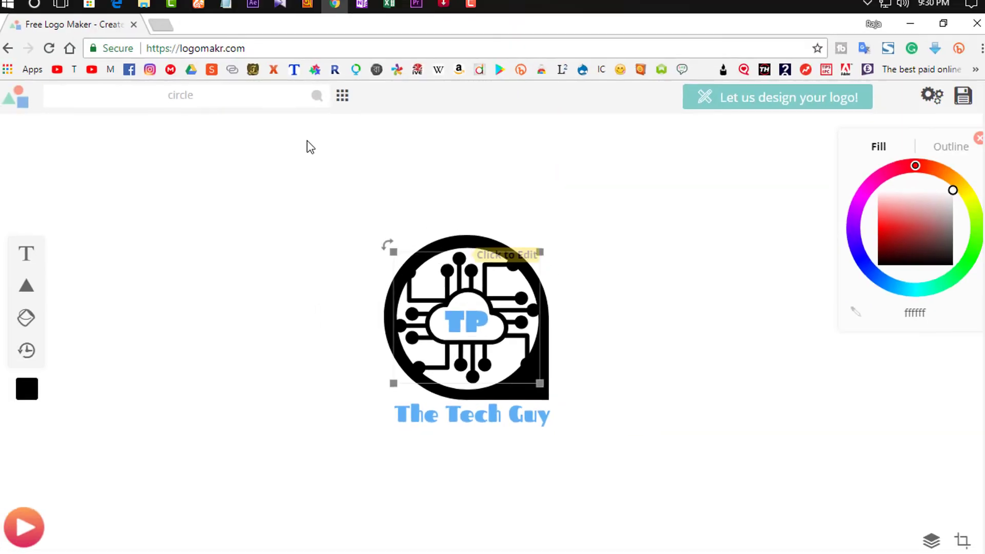
right_click(631, 324)
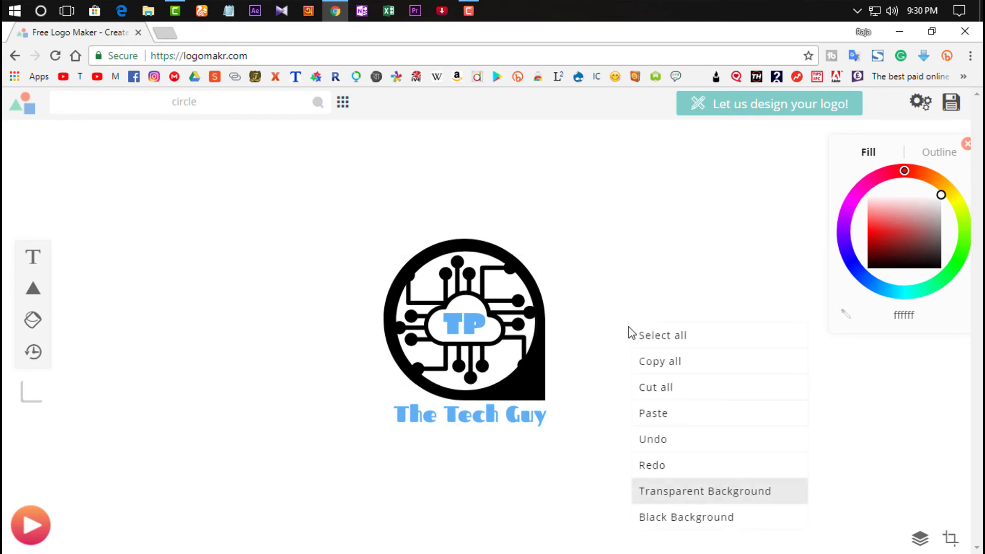
click(750, 329)
click(729, 316)
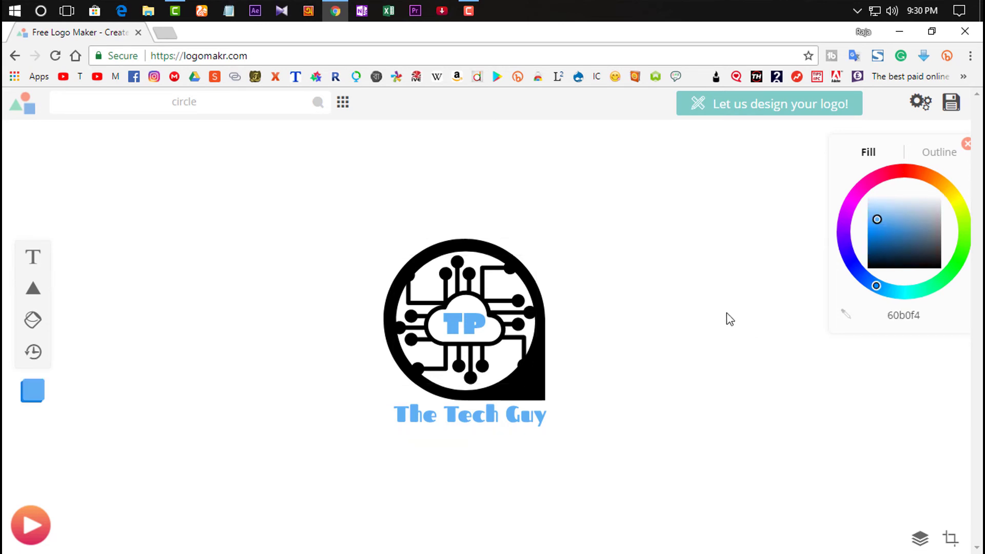
Select all the logo elements together and try a smaller overall size.
drag(174, 154, 727, 549)
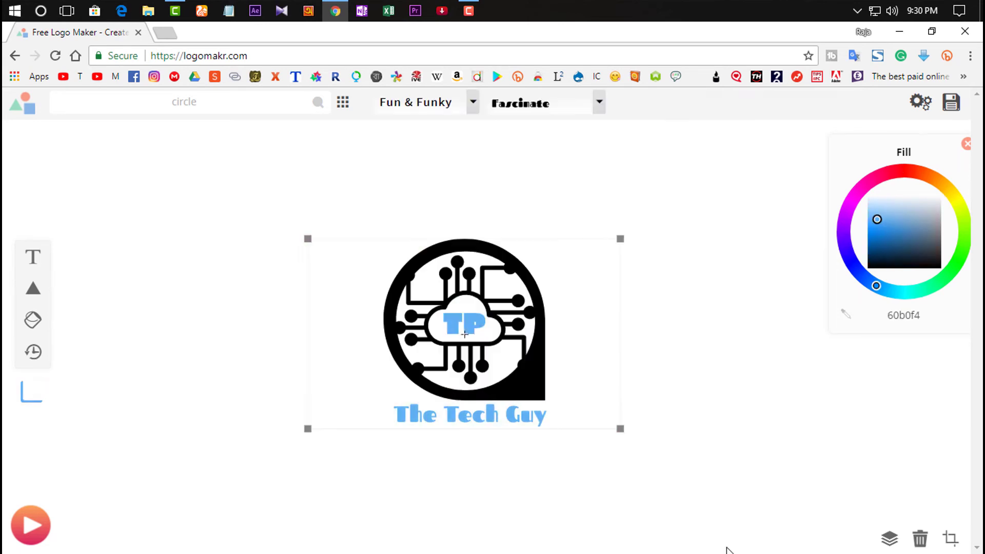
drag(621, 237, 559, 248)
click(632, 261)
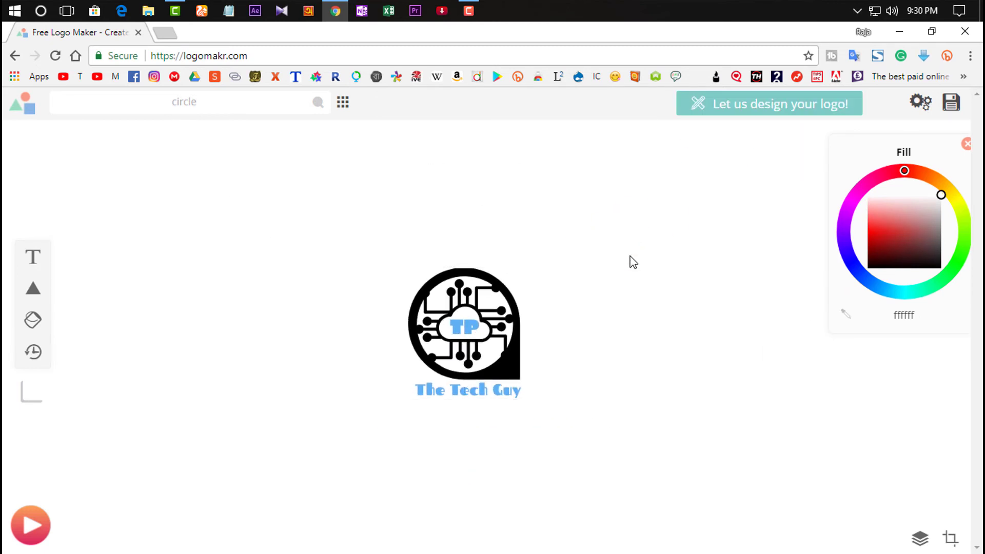
Select the ring, cloud graphic and both texts together and enlarge the whole logo.
drag(242, 208, 849, 549)
drag(573, 268, 647, 221)
click(615, 195)
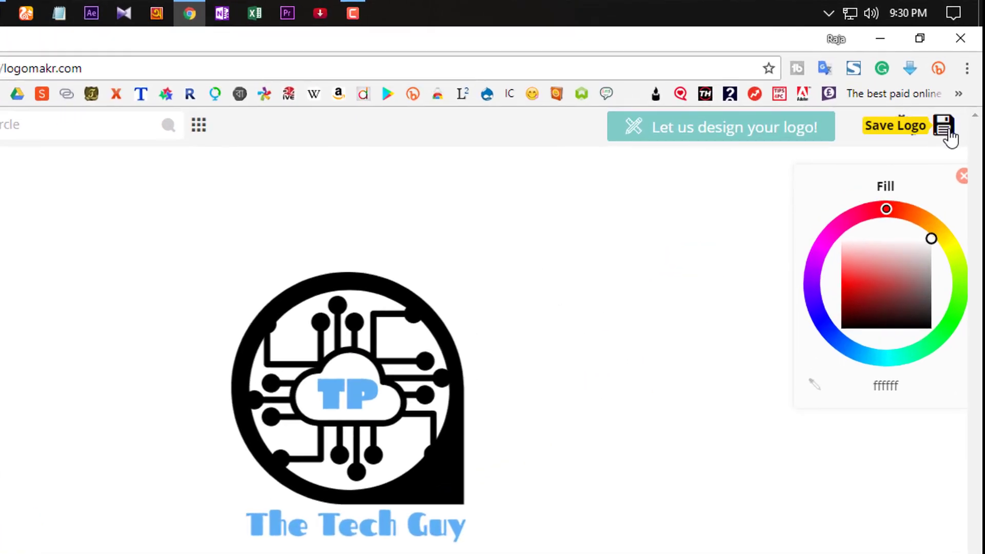
Save the logo and download it with the free $0.00 low-quality option, agreeing to give credit.
click(945, 128)
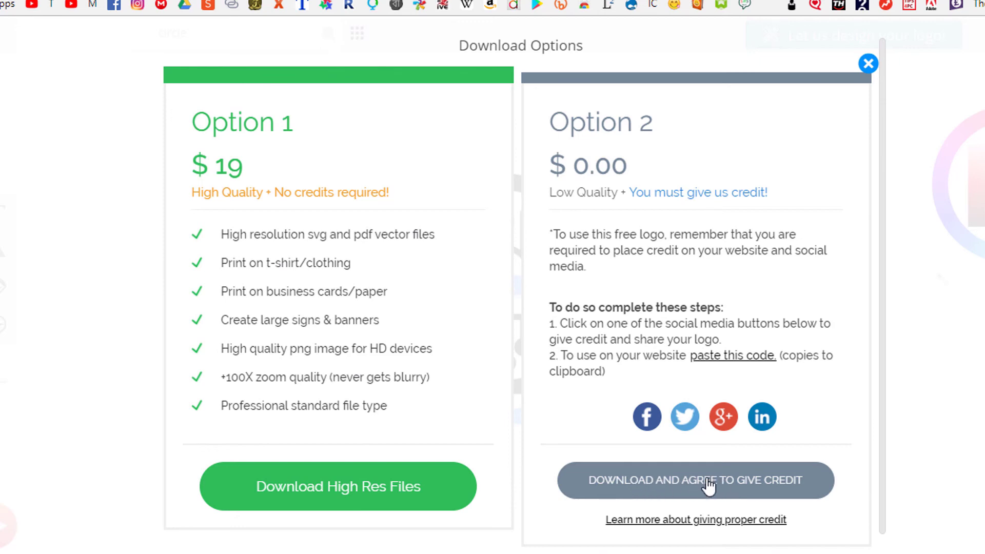
click(708, 484)
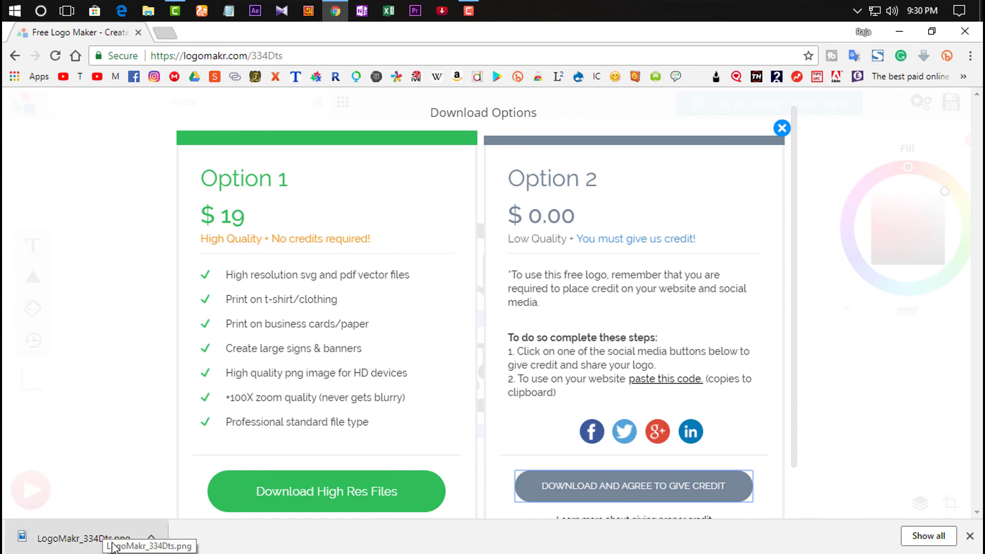
Show the downloaded LogoMakr_334Dts.png in its folder, view it in the image viewer and close the viewer.
right_click(82, 548)
click(170, 506)
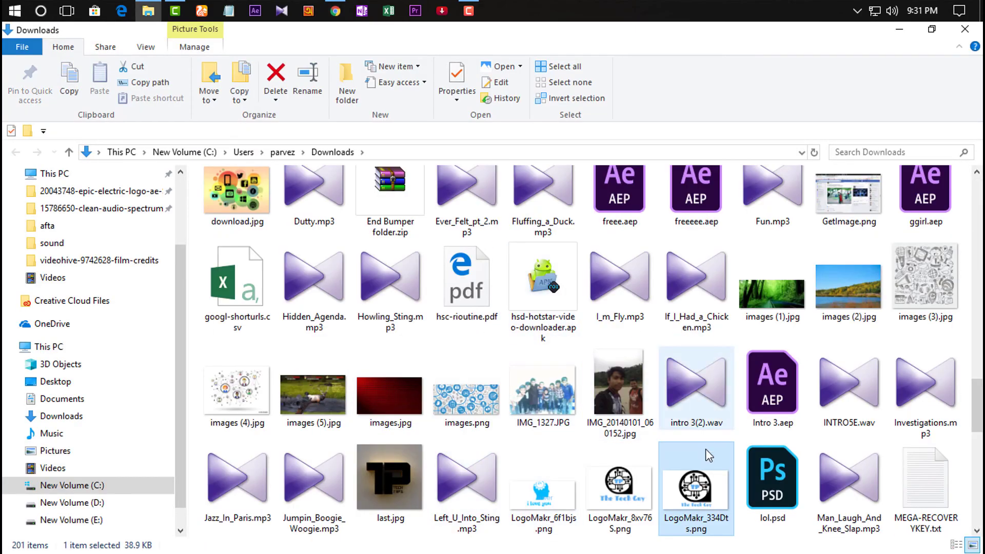
double_click(696, 499)
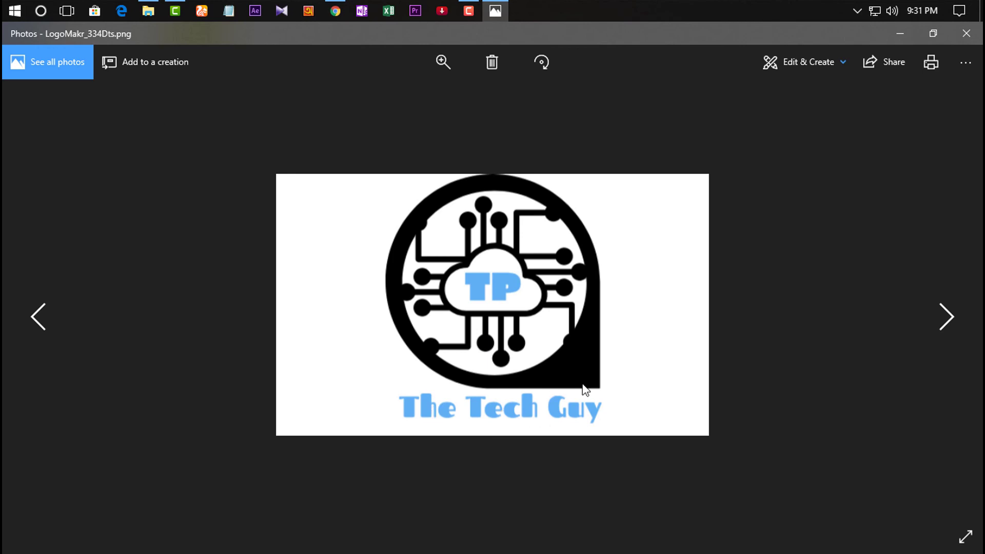
click(969, 34)
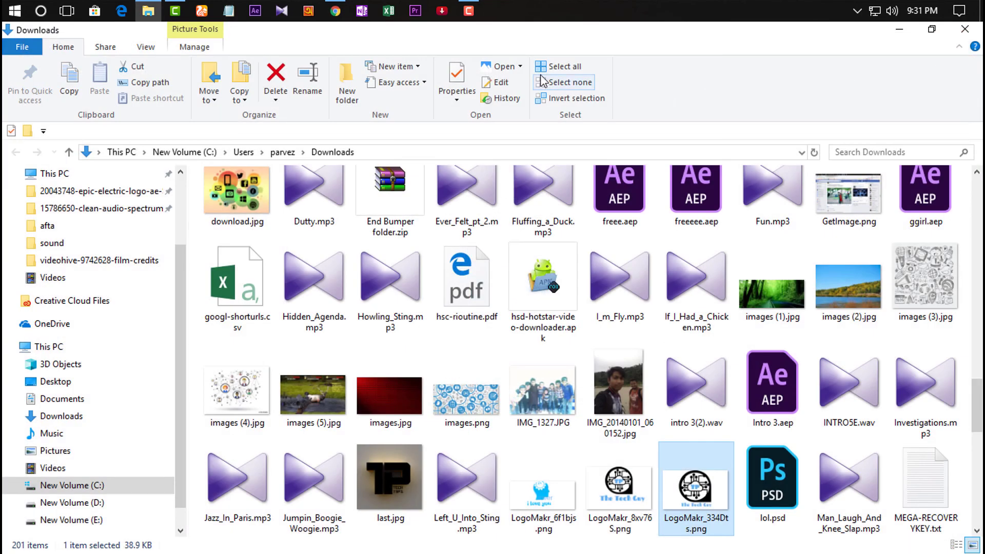
Switch back to Chrome, return to the logomakr search results and load the logo maker page again.
click(336, 9)
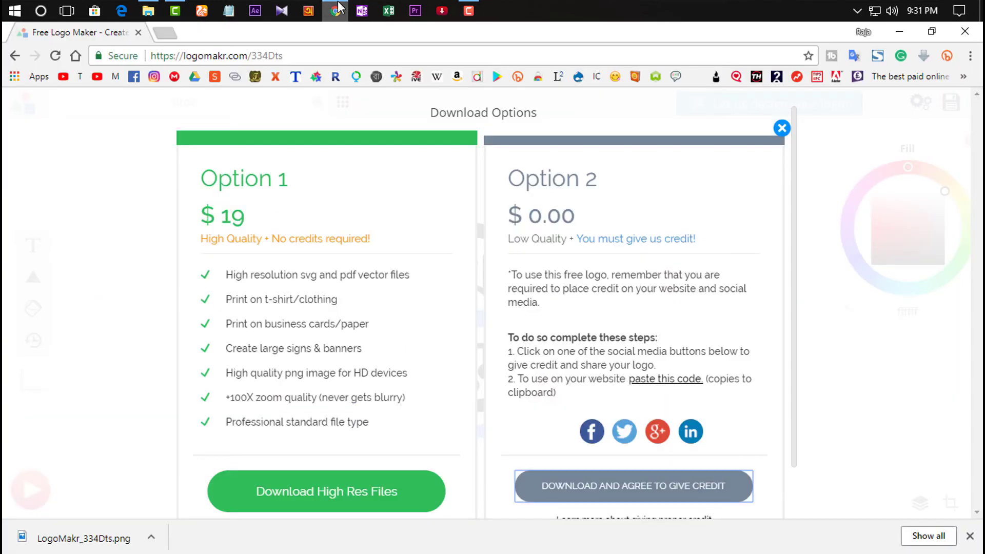
click(15, 57)
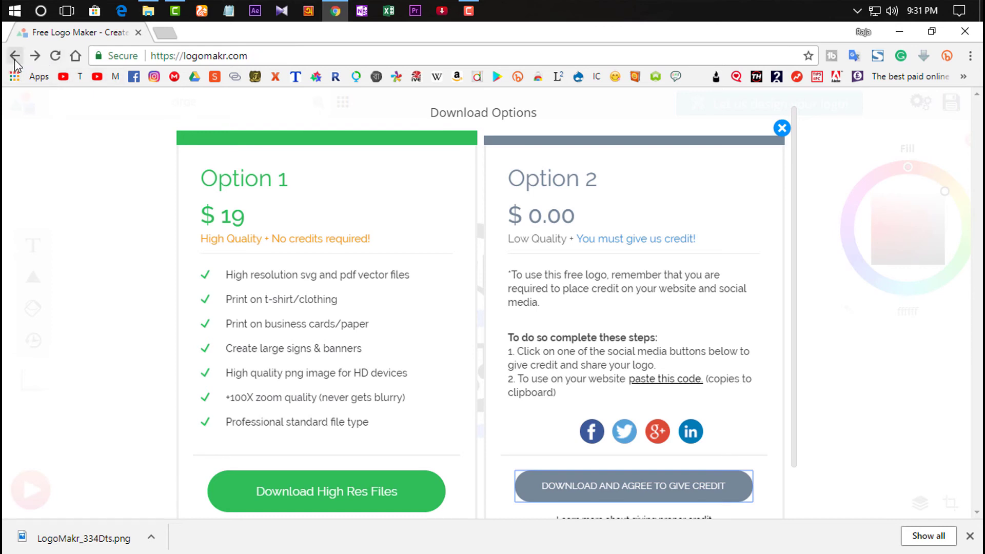
click(14, 58)
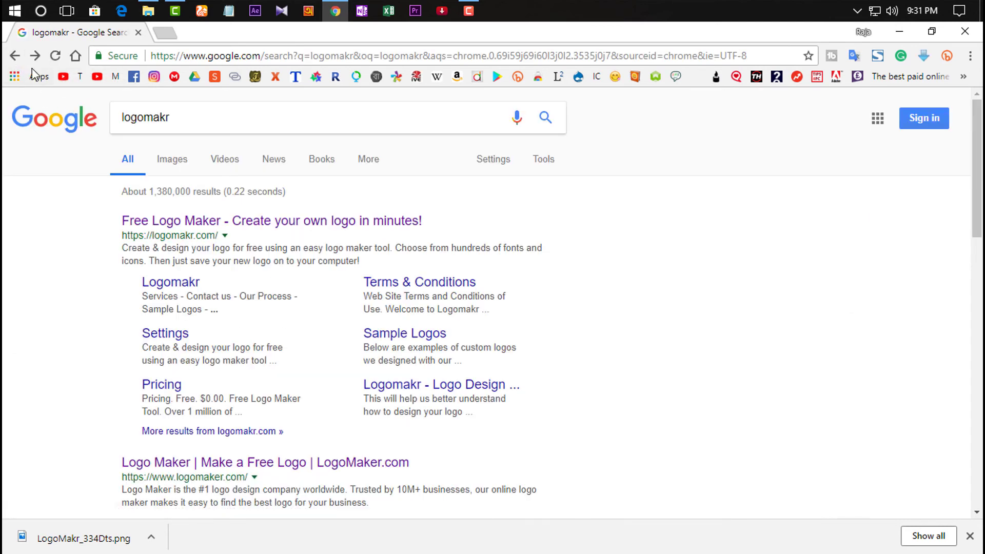
click(34, 56)
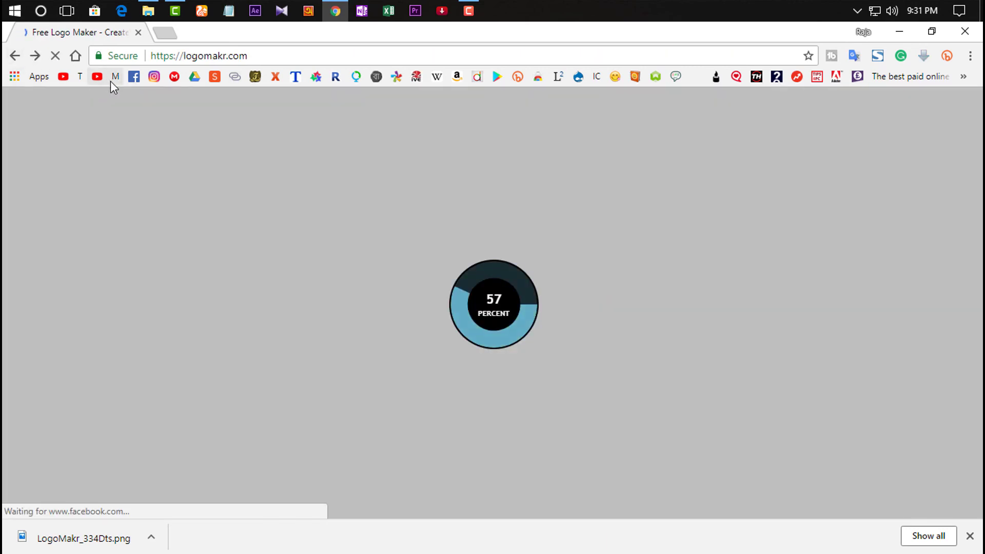